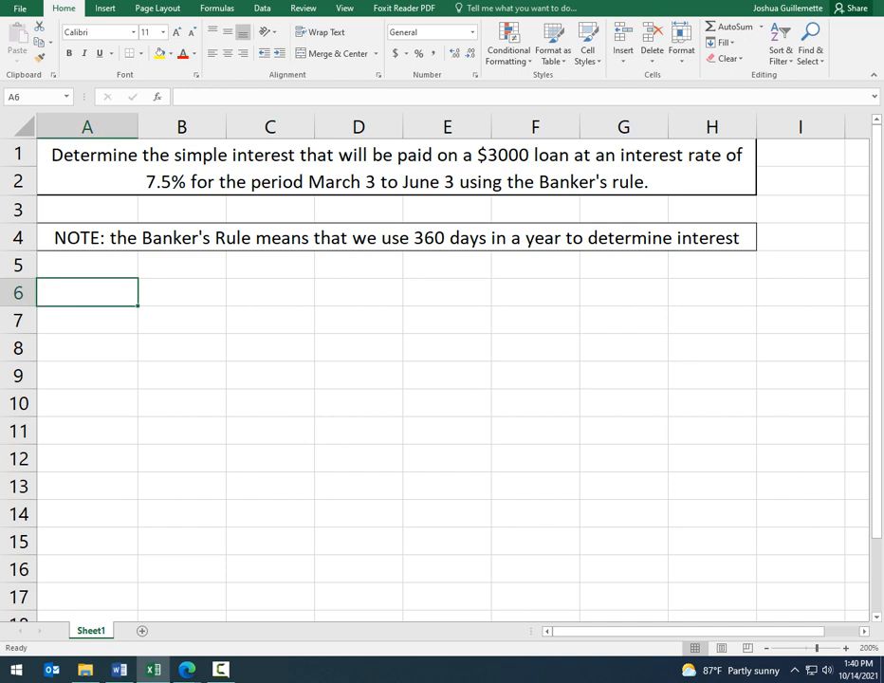
# Step: Enter the simple interest formula text "I = PxRxT" in cell A6
pyautogui.write('I -')
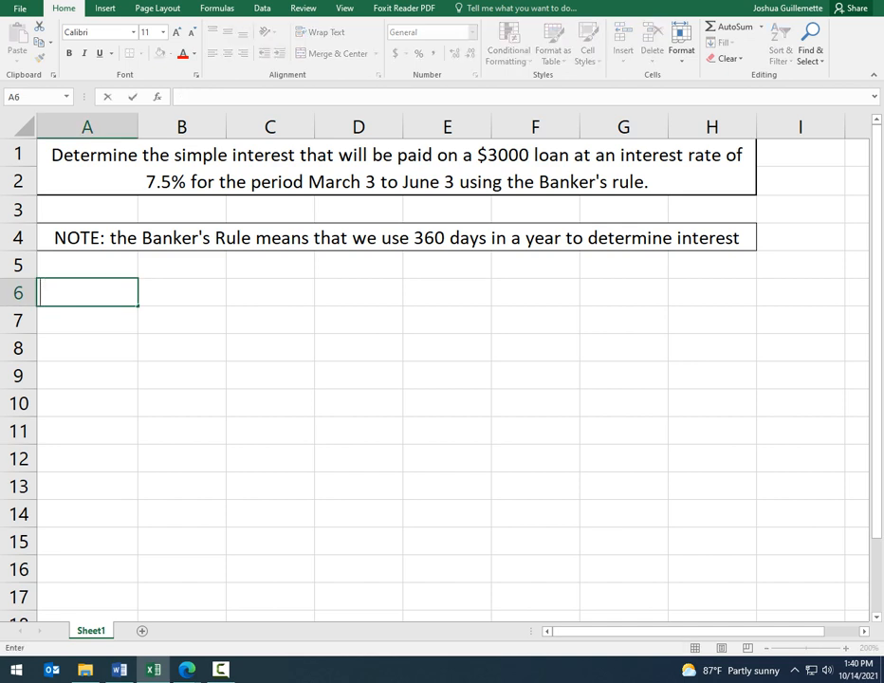
pyautogui.press('BackSpace')
pyautogui.press('BackSpace')
pyautogui.write('= PxRxT')
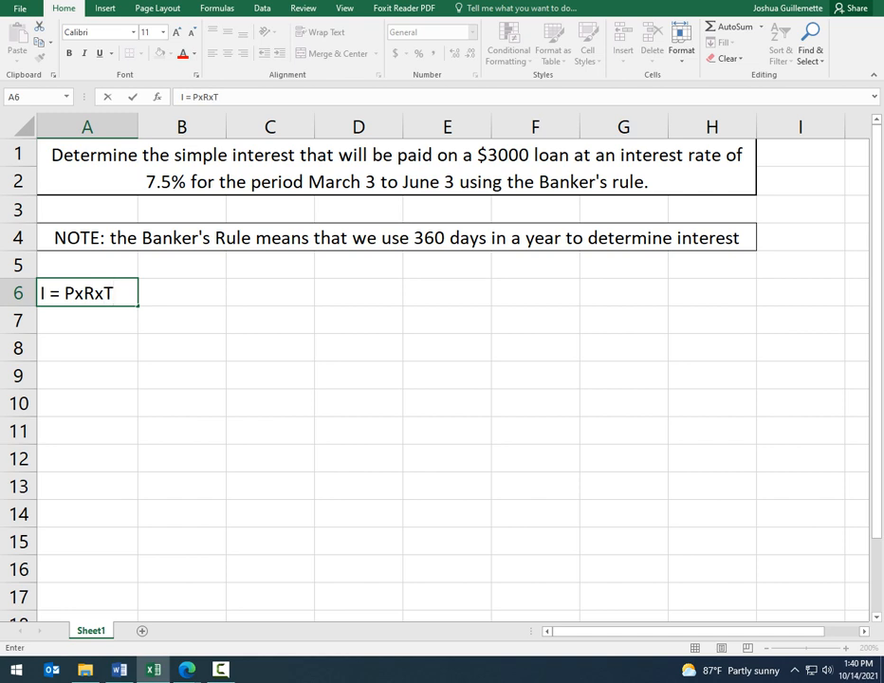
pyautogui.press('Return')
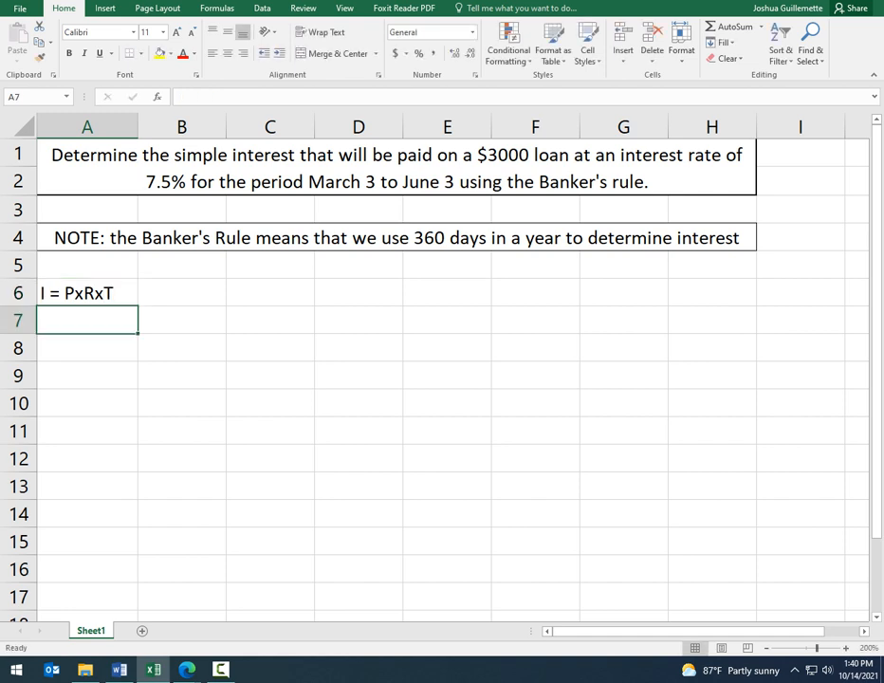
# Step: Label cell A7 "Principal" and enter 3000 beside it in B7
pyautogui.write('Pr')
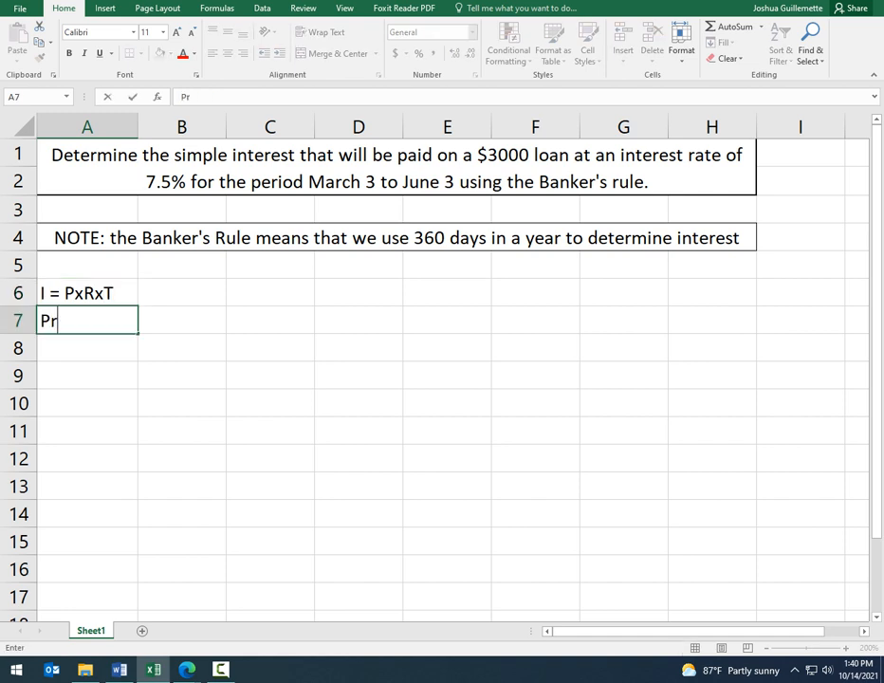
pyautogui.write('incipal')
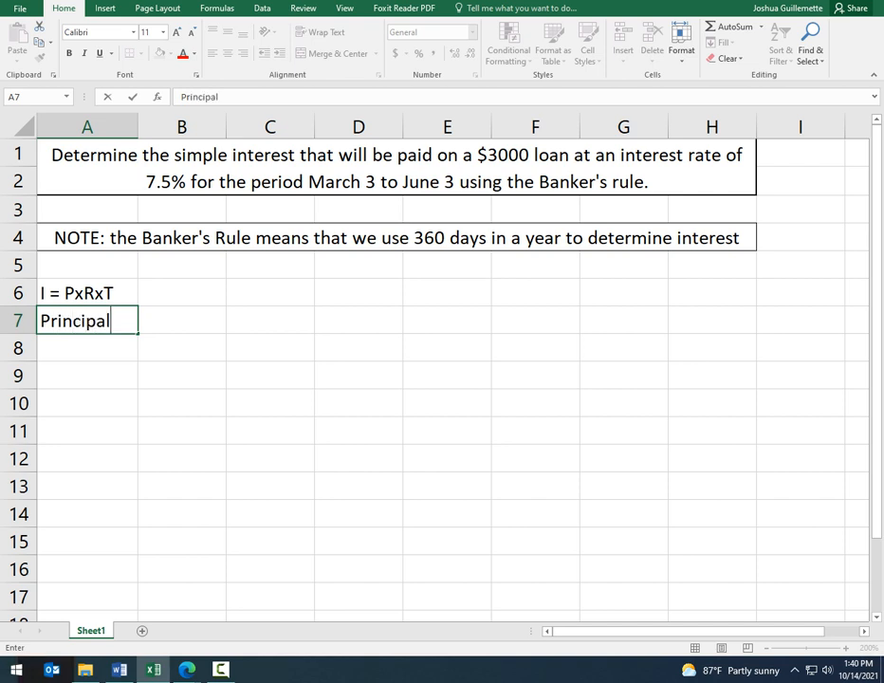
pyautogui.press('Tab')
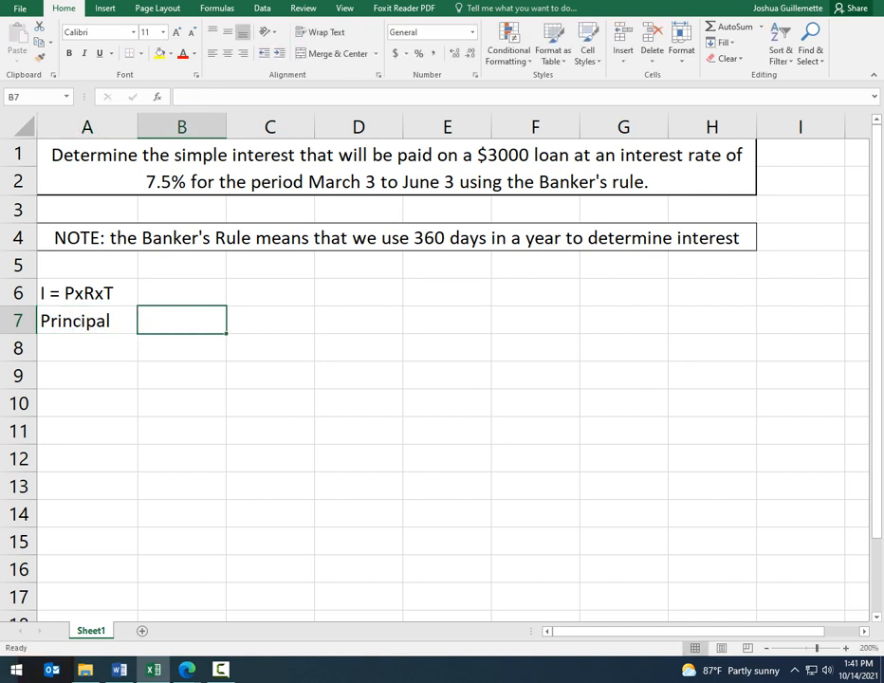
pyautogui.write('3000')
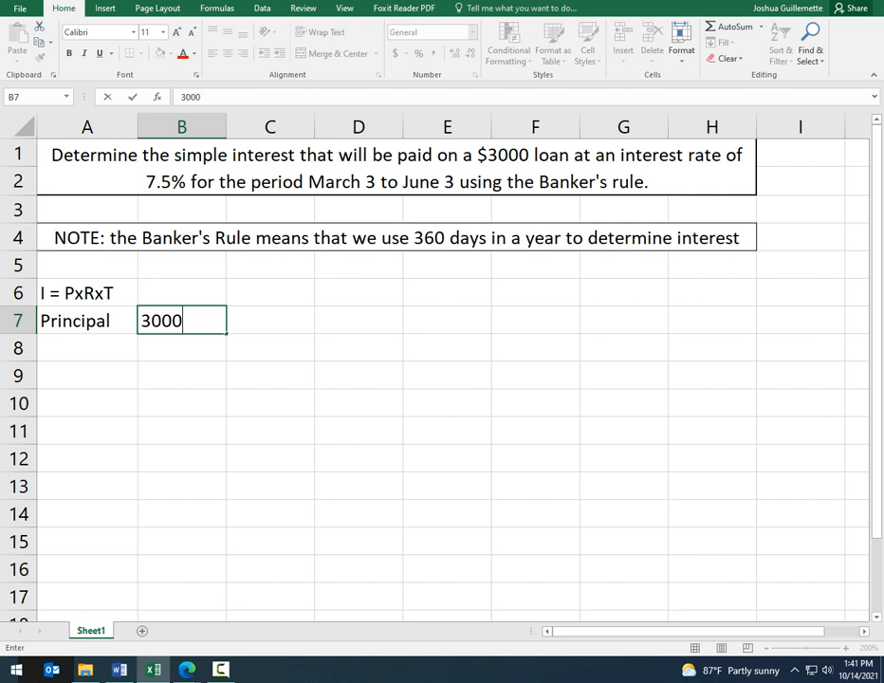
pyautogui.press('Return')
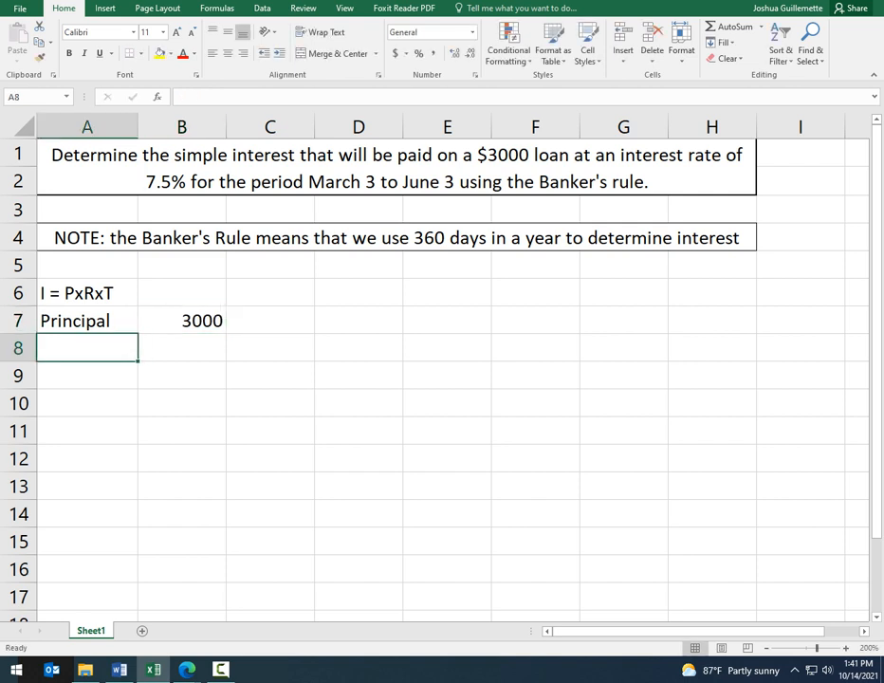
# Step: Label cell A8 "Rate" and enter 7.5% beside it in B8
pyautogui.write('Rate')
pyautogui.press('Tab')
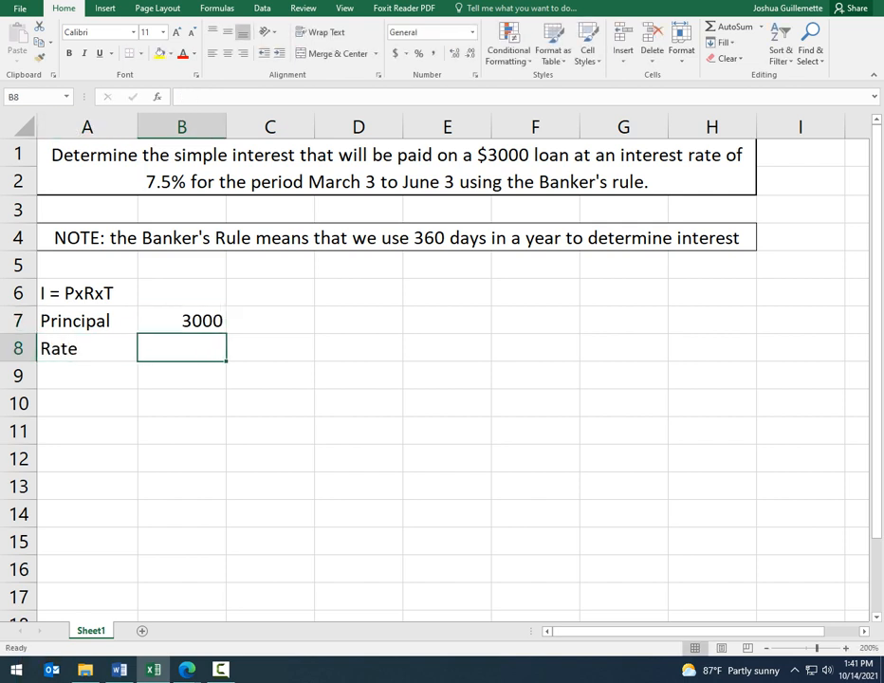
pyautogui.write('7.5%')
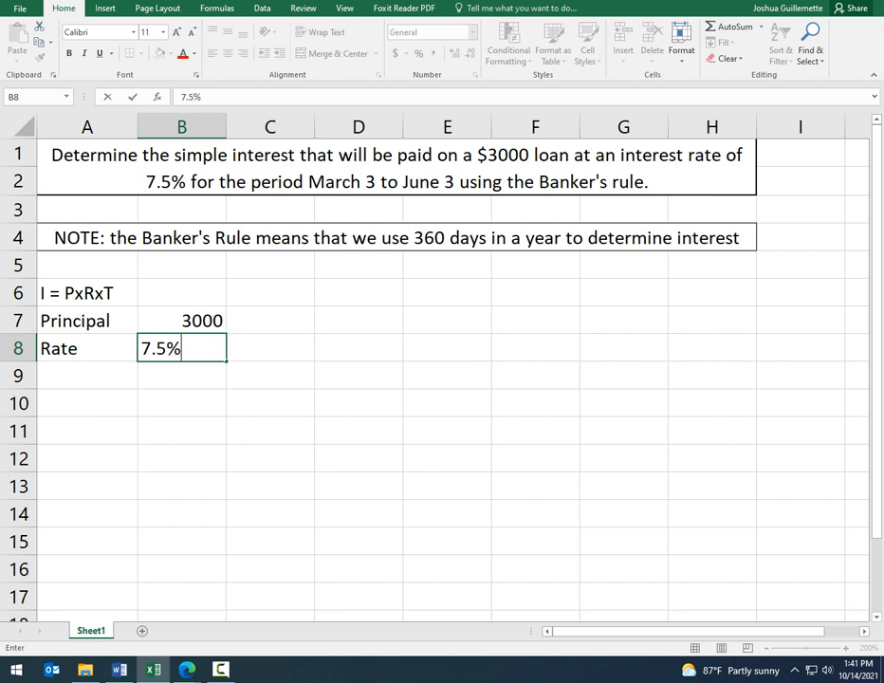
pyautogui.press('Return')
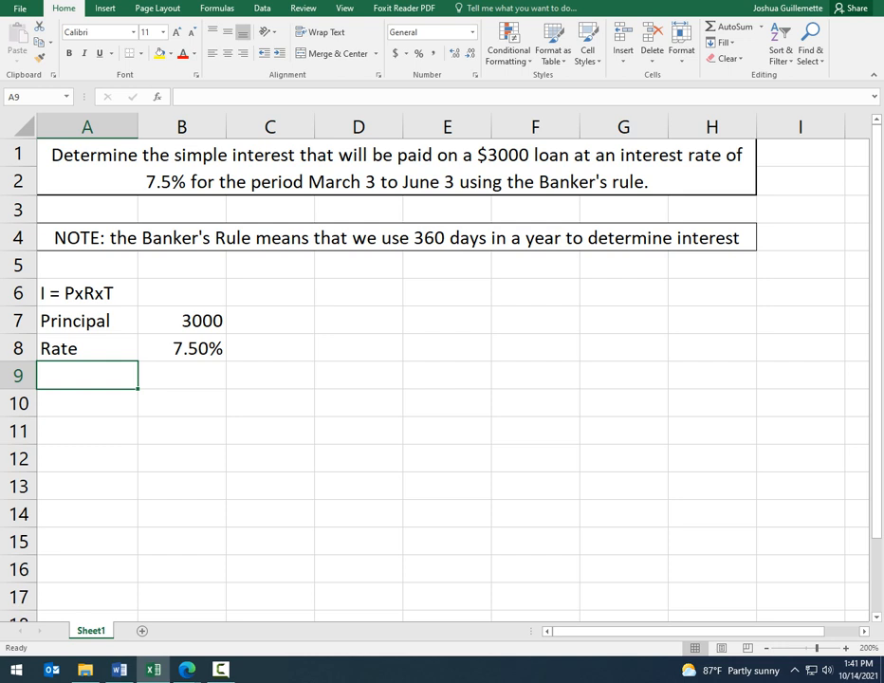
pyautogui.write('Time')
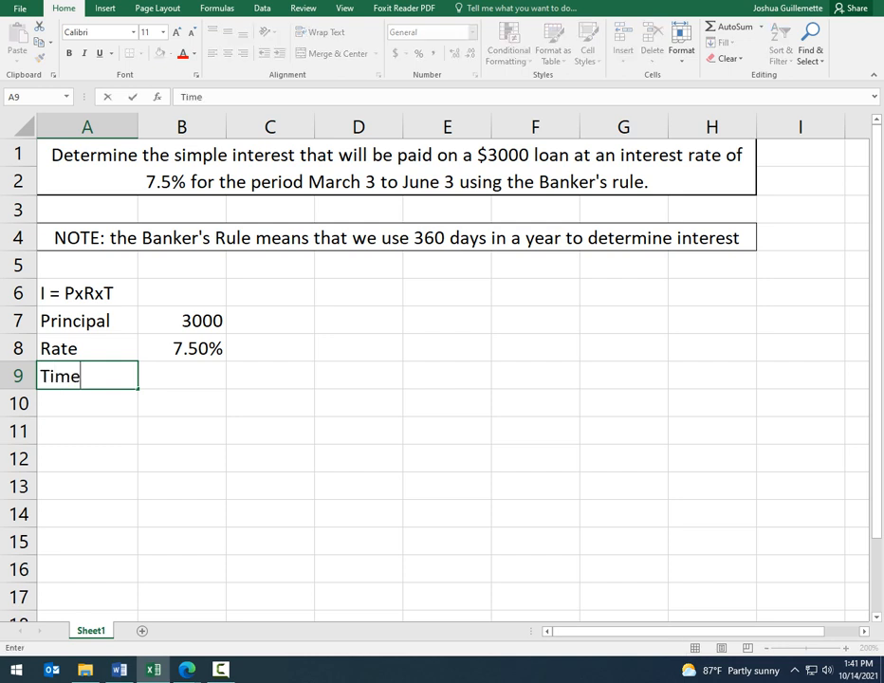
pyautogui.press('BackSpace')
pyautogui.press('BackSpace')
pyautogui.press('BackSpace')
pyautogui.press('BackSpace')
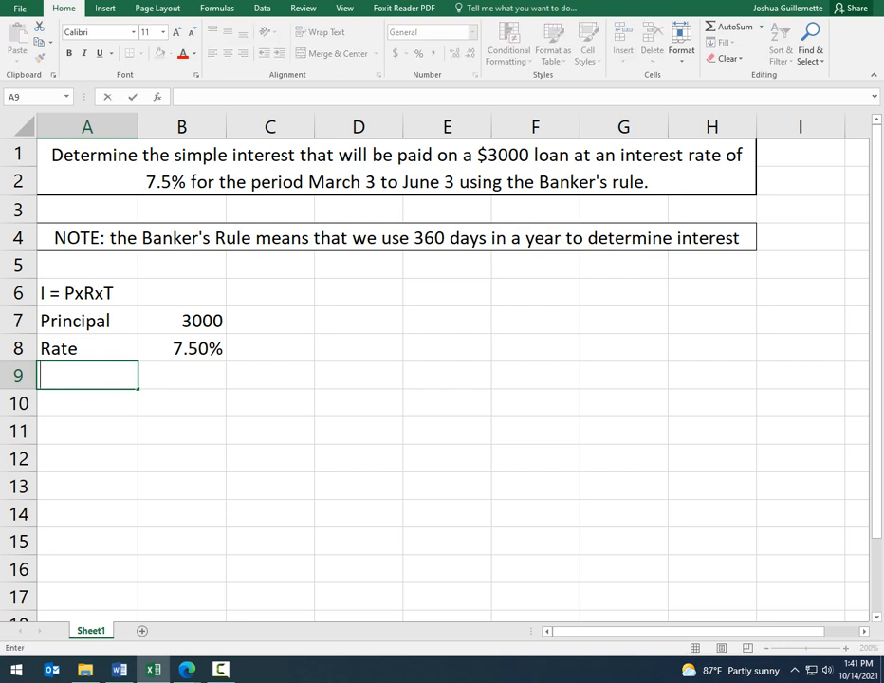
pyautogui.click(396, 168)
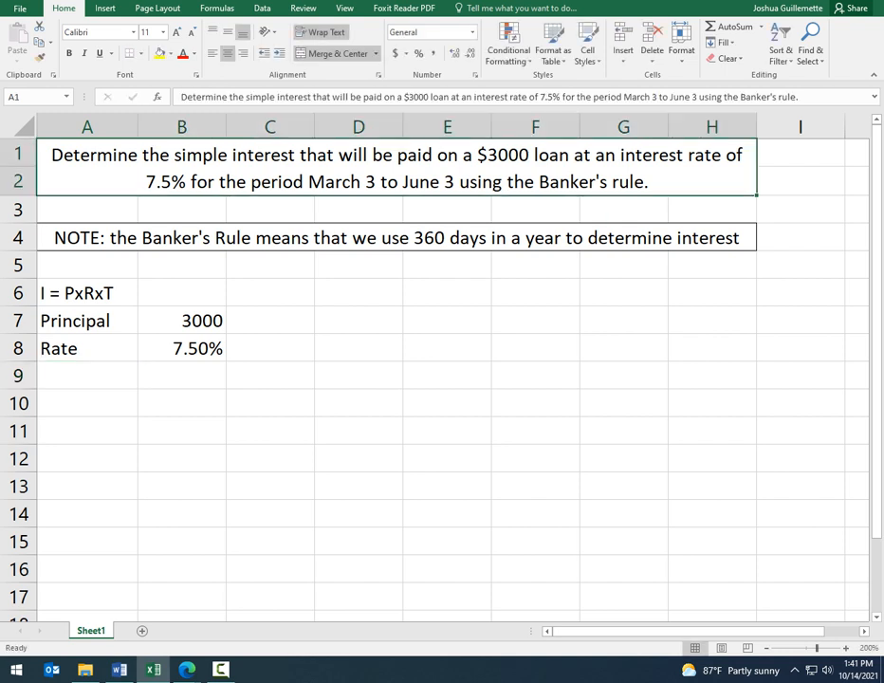
# Step: Enter the note "how many days is it from Mar to Jun?" in cell C9
pyautogui.click(270, 375)
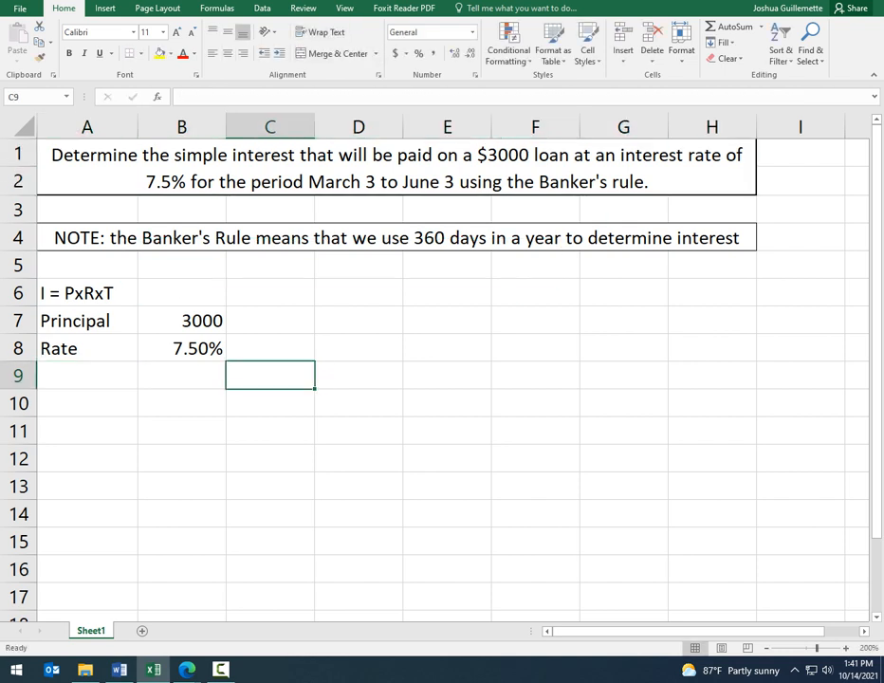
pyautogui.write('how many')
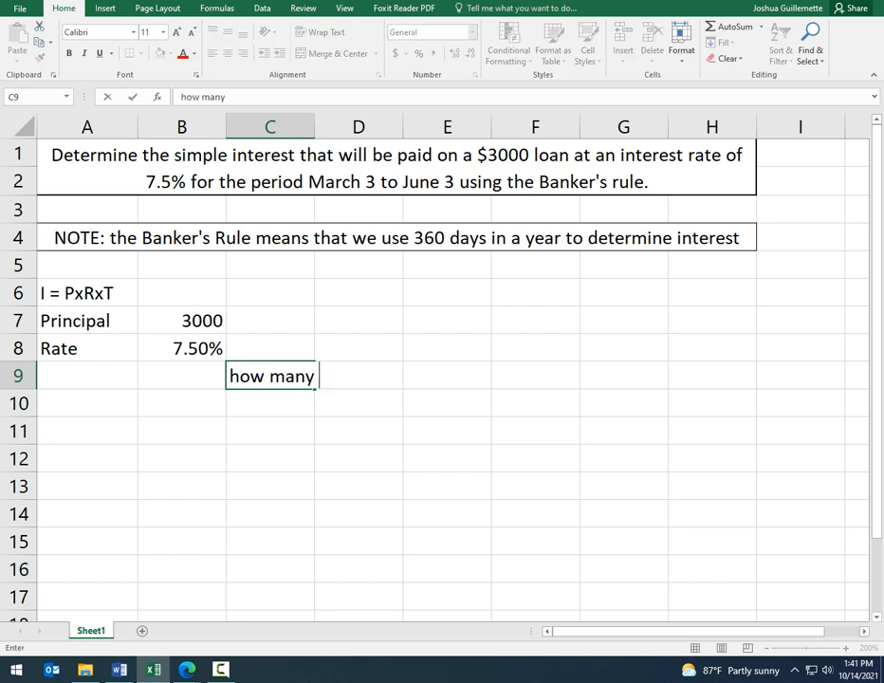
pyautogui.write(' days is it f')
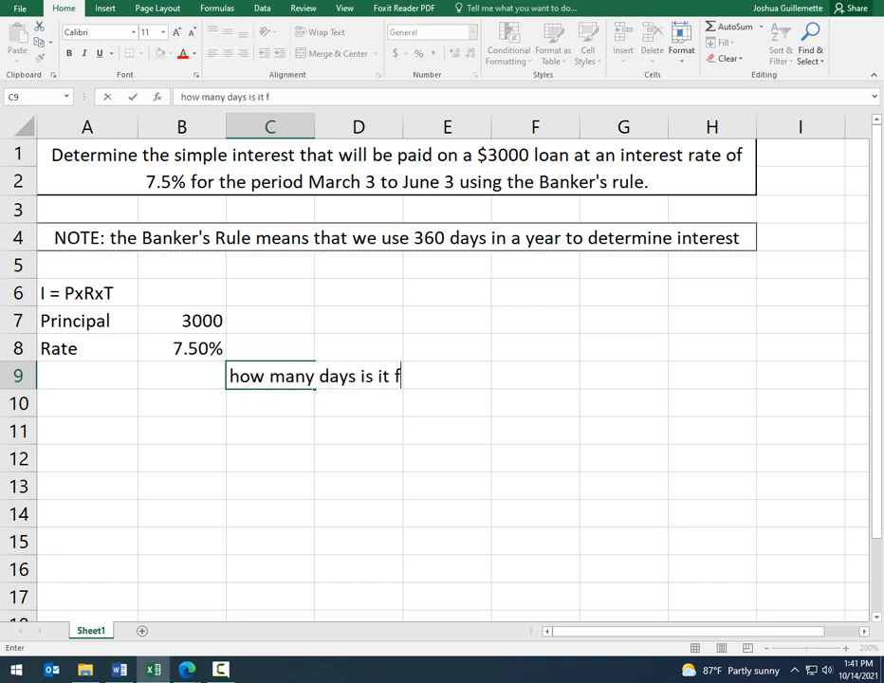
pyautogui.write('rom Mar to')
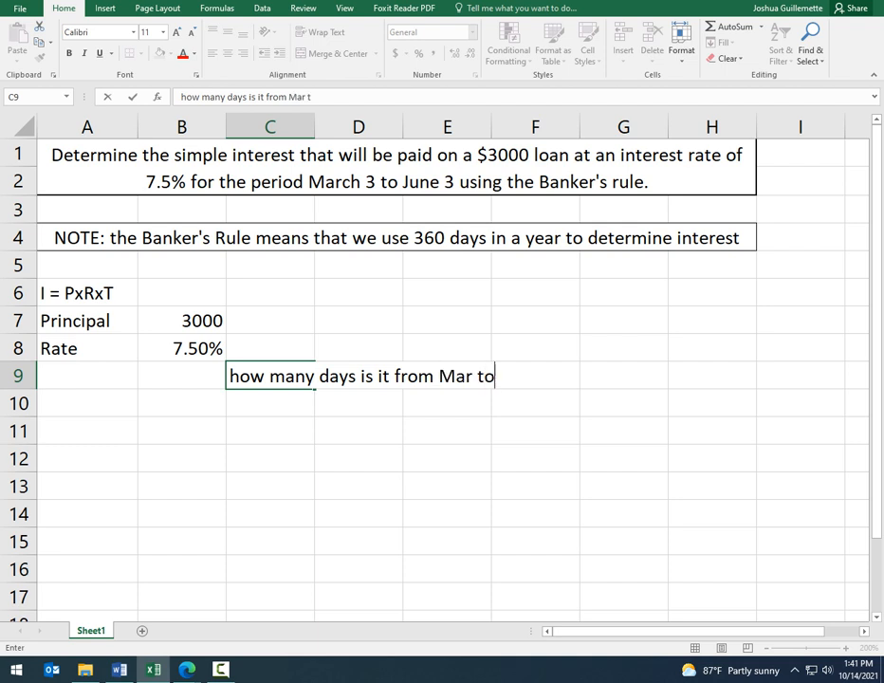
pyautogui.write(' Jun?')
pyautogui.press('Return')
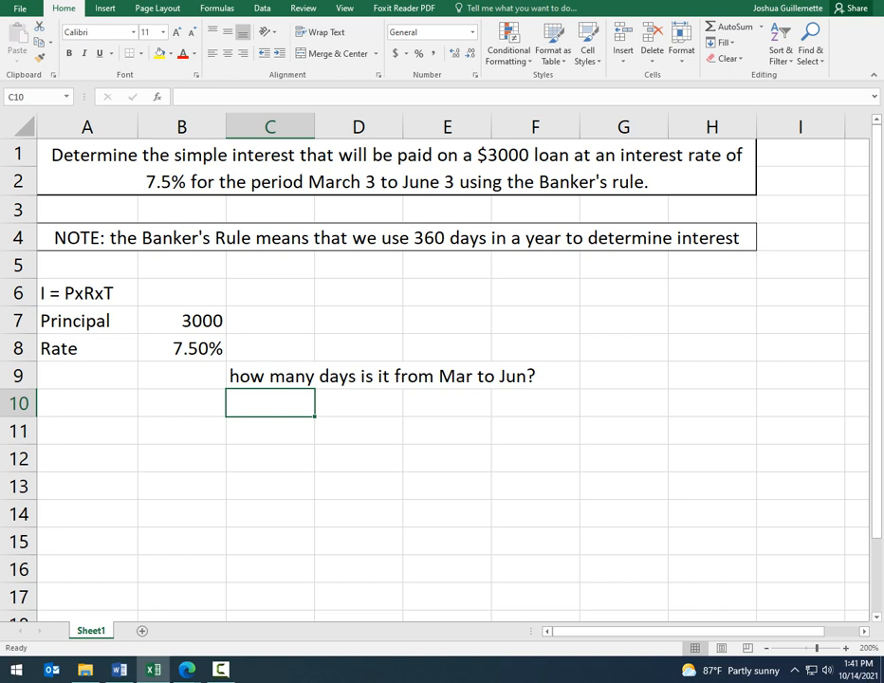
# Step: Label cell A9 "start" and enter the date March 3 in B9
pyautogui.click(87, 376)
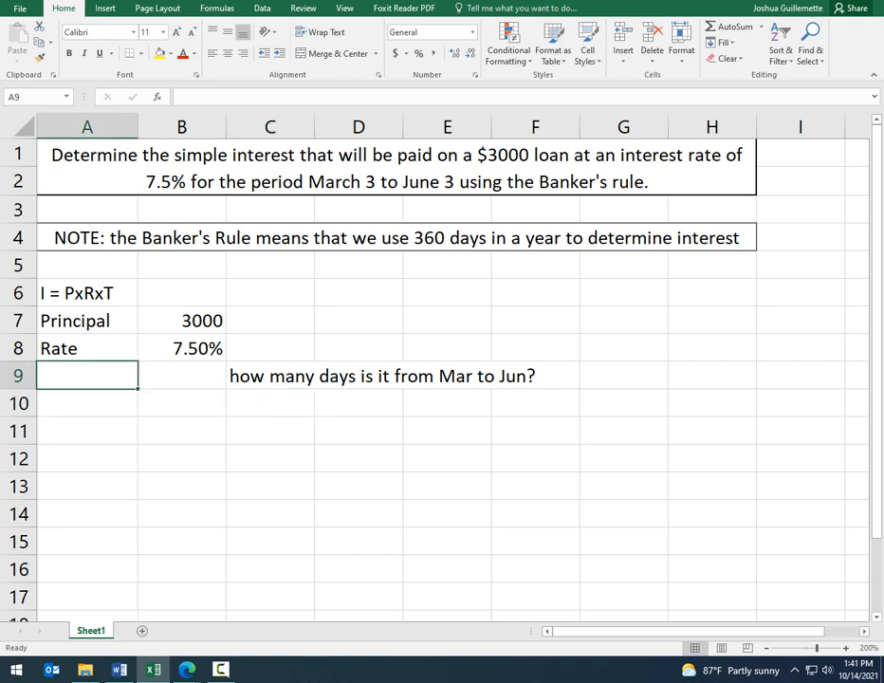
pyautogui.write('start')
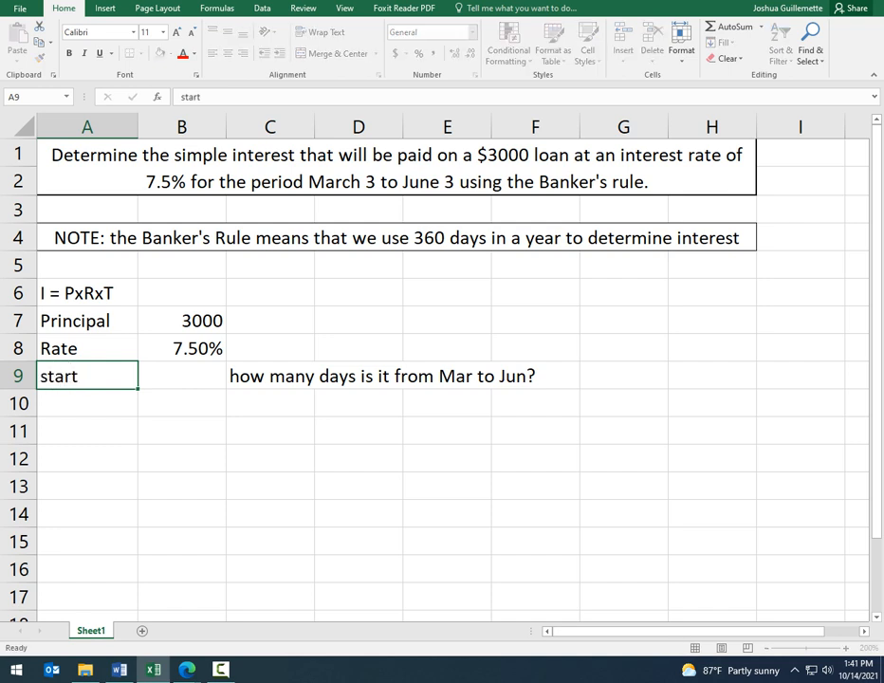
pyautogui.press('Tab')
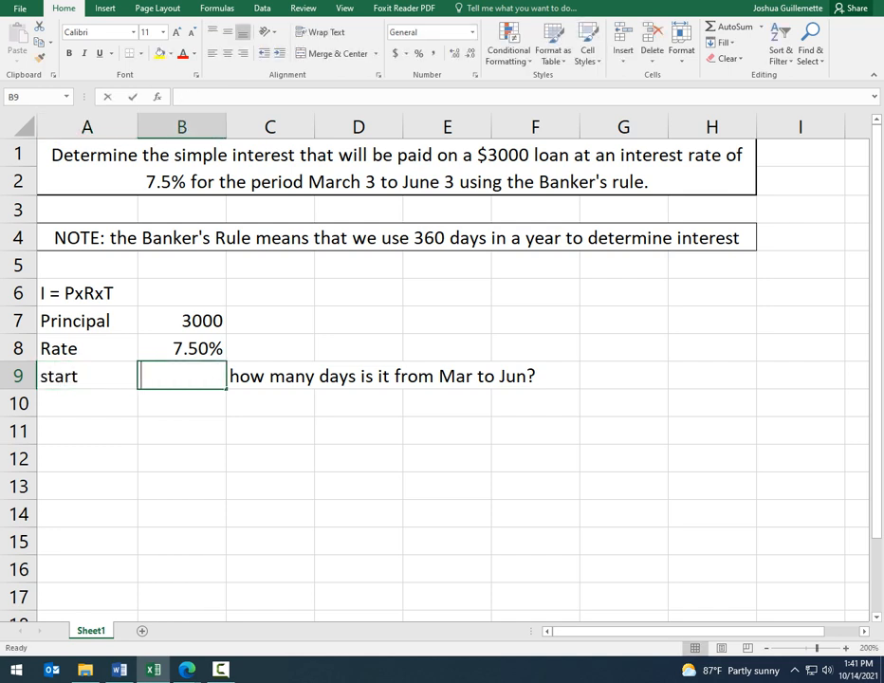
pyautogui.write('March 3')
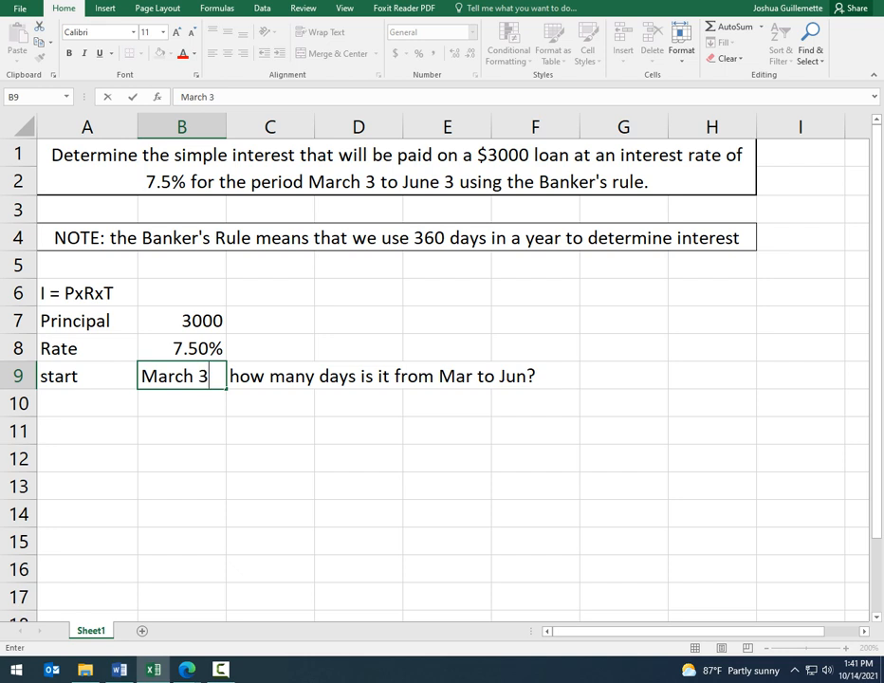
pyautogui.press('Return')
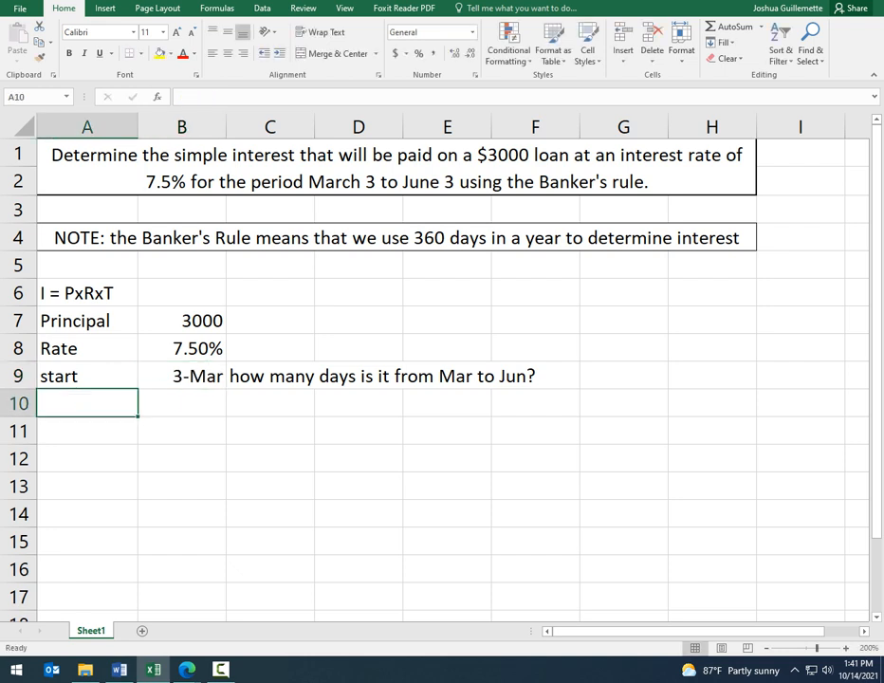
# Step: Label cell A10 "end" and enter the date June 3 in B10
pyautogui.write('end')
pyautogui.press('Tab')
pyautogui.write('Ju')
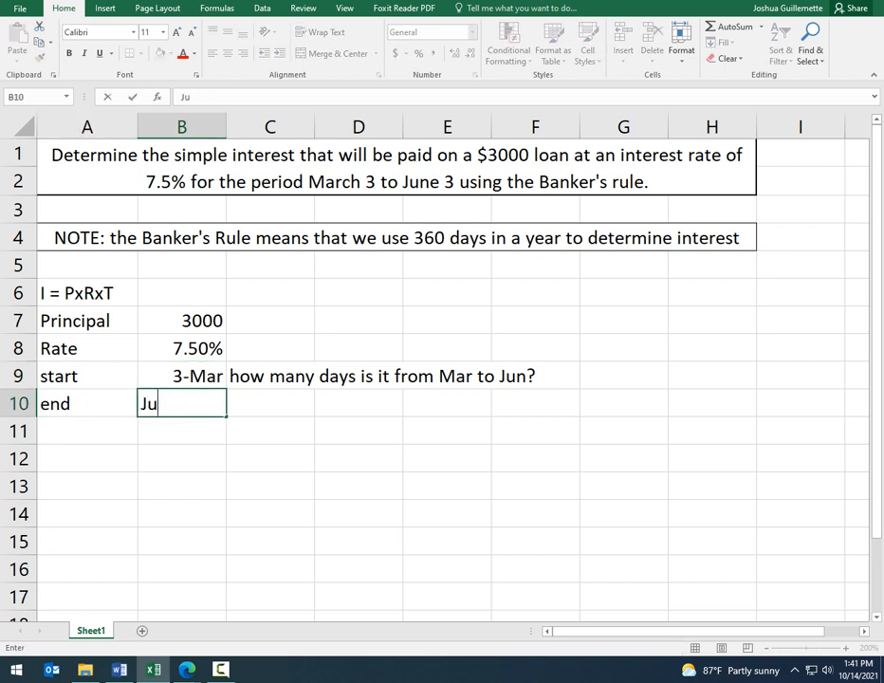
pyautogui.write('ne 3')
pyautogui.press('Return')
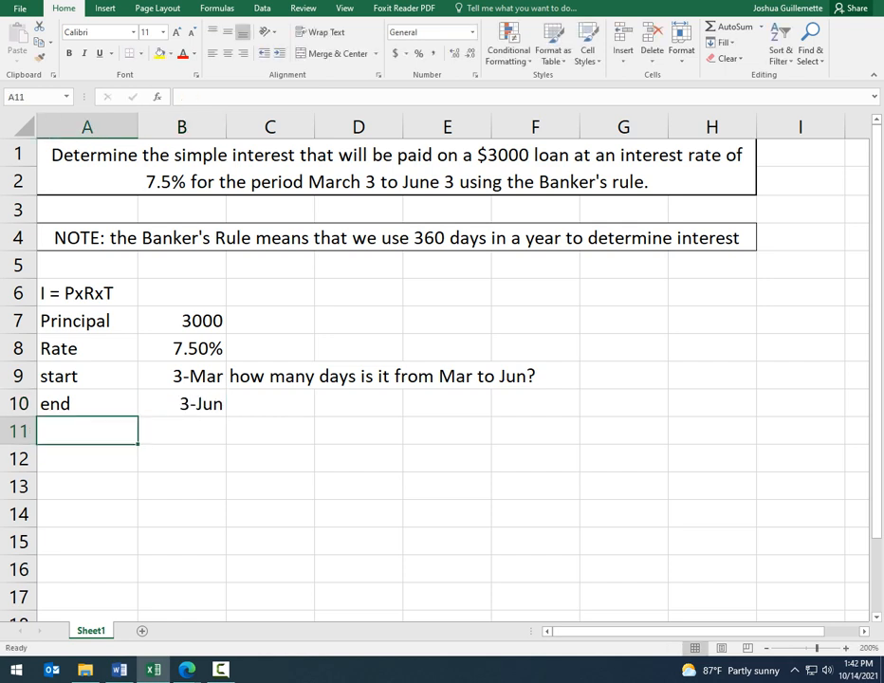
# Step: Move the "how many days" note from row 9 to cell C11
pyautogui.moveTo(246, 375); pyautogui.dragTo(535, 376)
pyautogui.hotkey('ctrl', 'c')
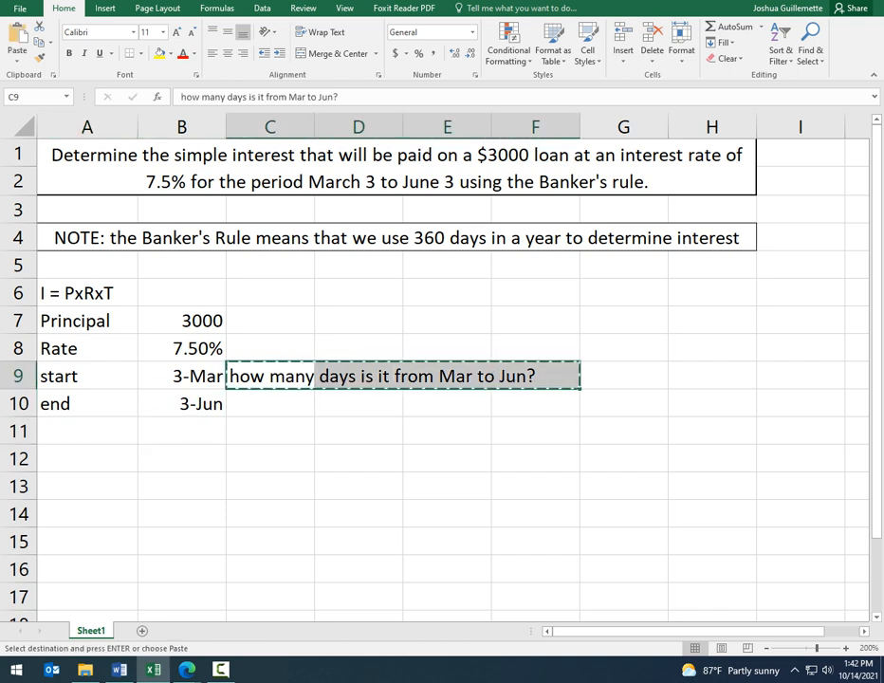
pyautogui.click(270, 431)
pyautogui.hotkey('ctrl', 'v')
# Step: Label cell A11 "days" and calculate the days between the start and end dates in B11 with =DAYS(B10,B9)
pyautogui.click(88, 431)
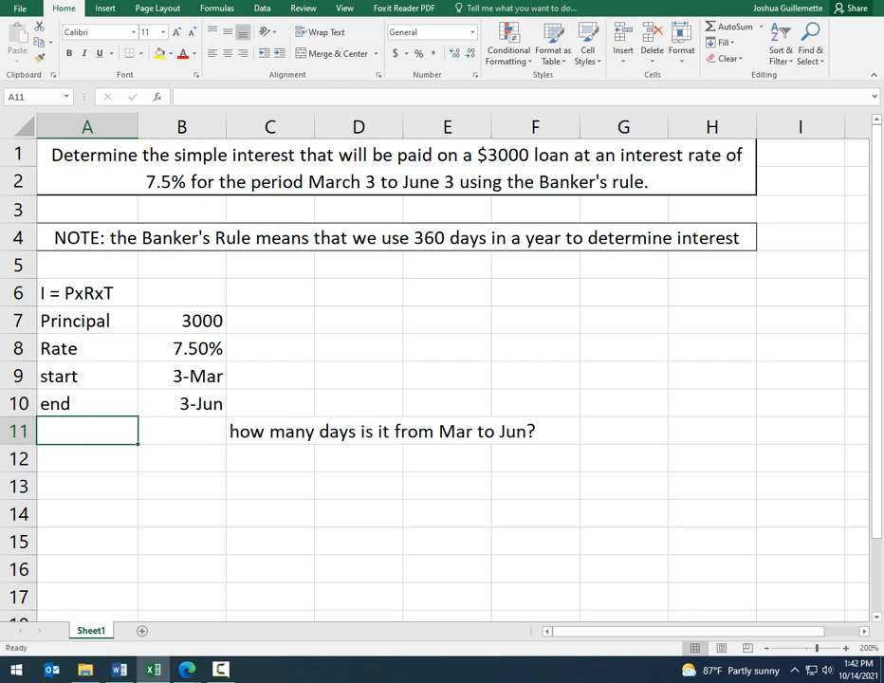
pyautogui.write('days')
pyautogui.press('Tab')
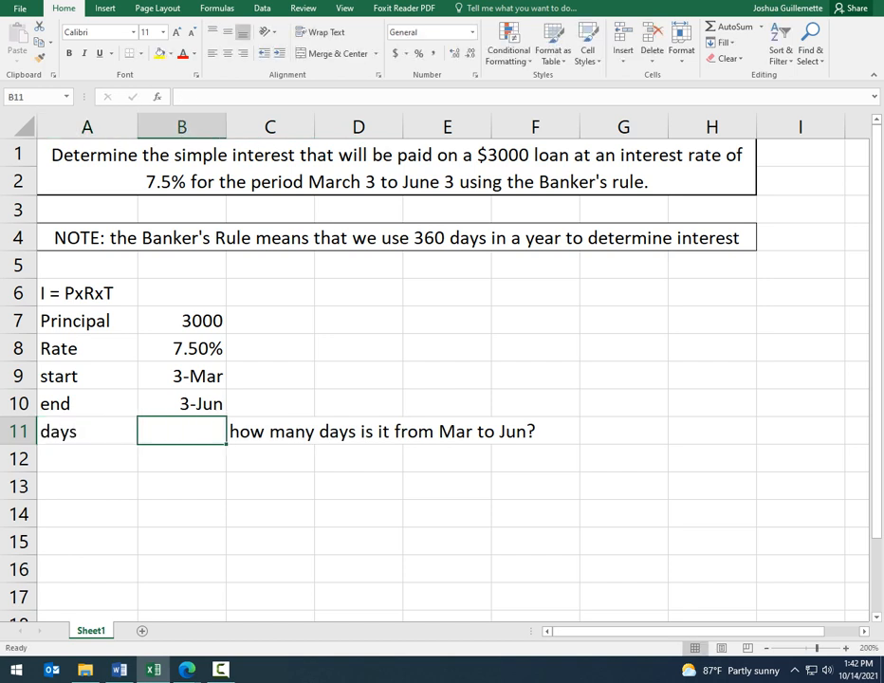
pyautogui.write('=')
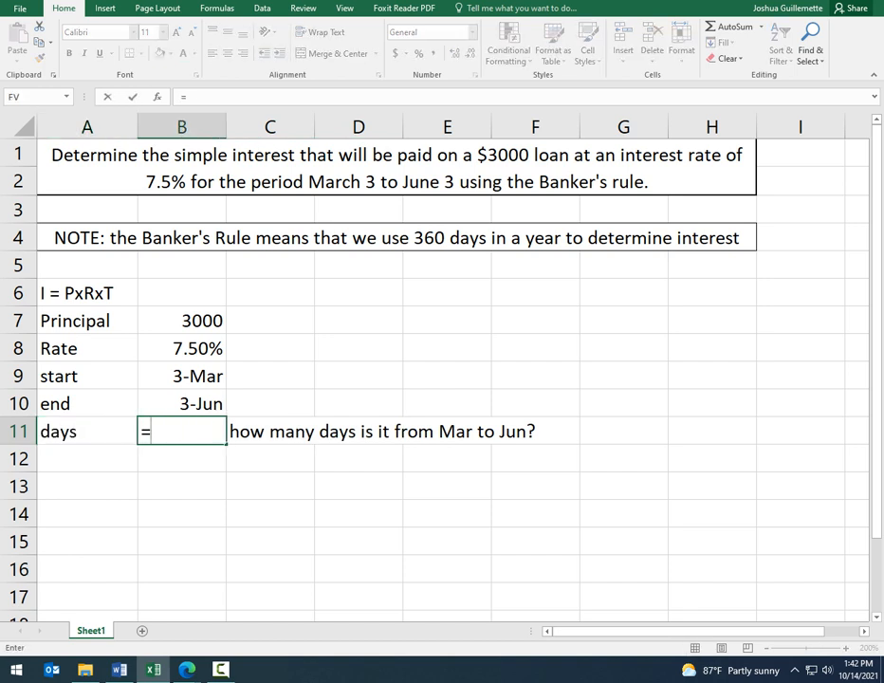
pyautogui.write('days')
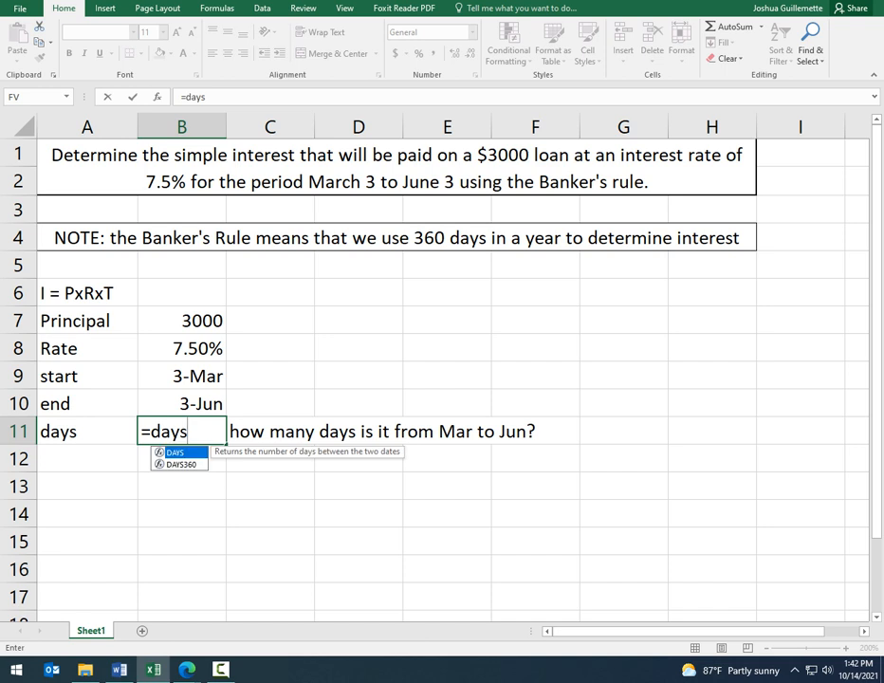
pyautogui.press('Tab')
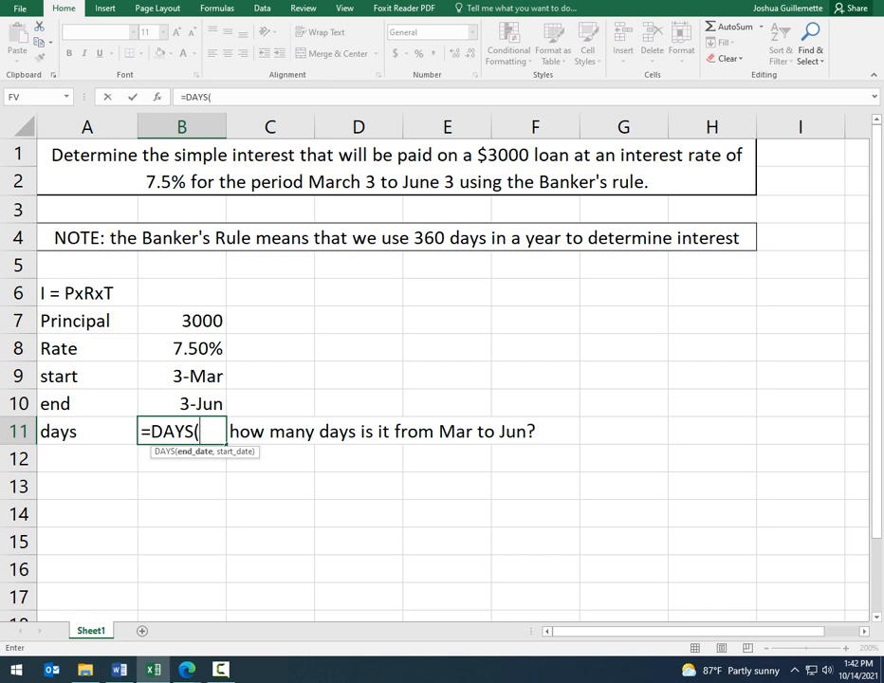
pyautogui.click(218, 403)
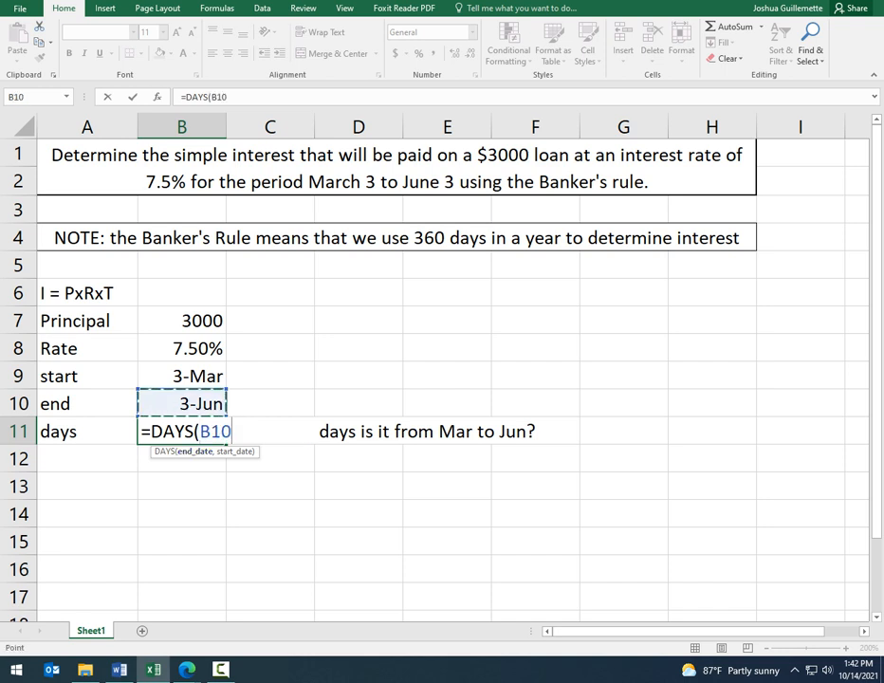
pyautogui.write(',')
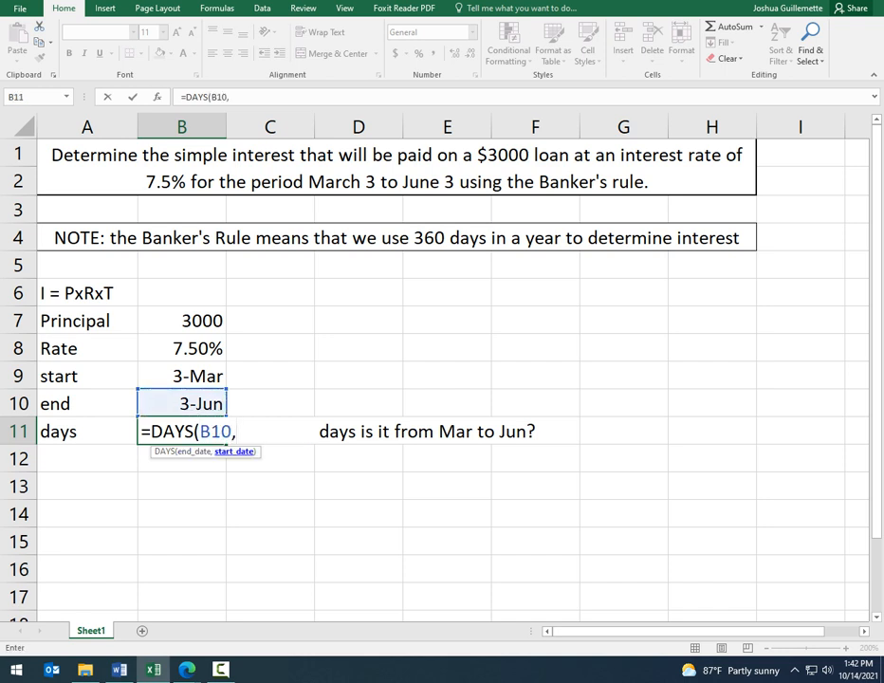
pyautogui.click(211, 377)
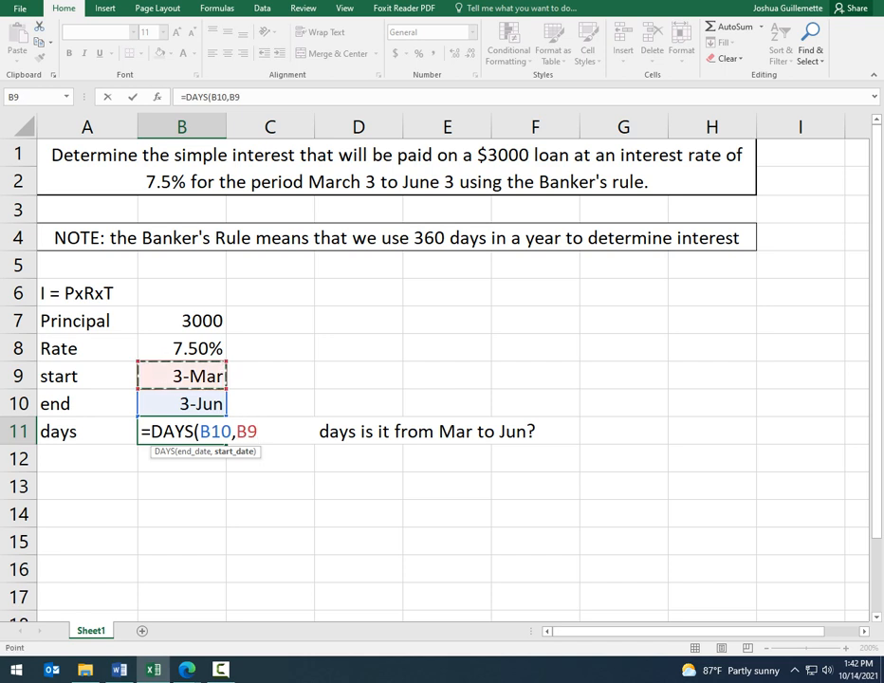
pyautogui.write(')')
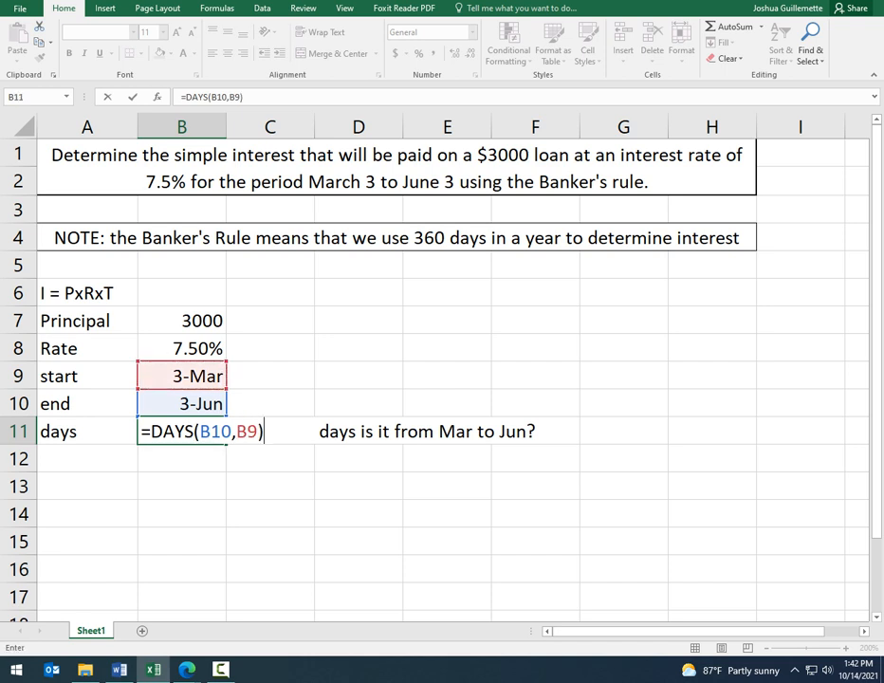
pyautogui.press('Return')
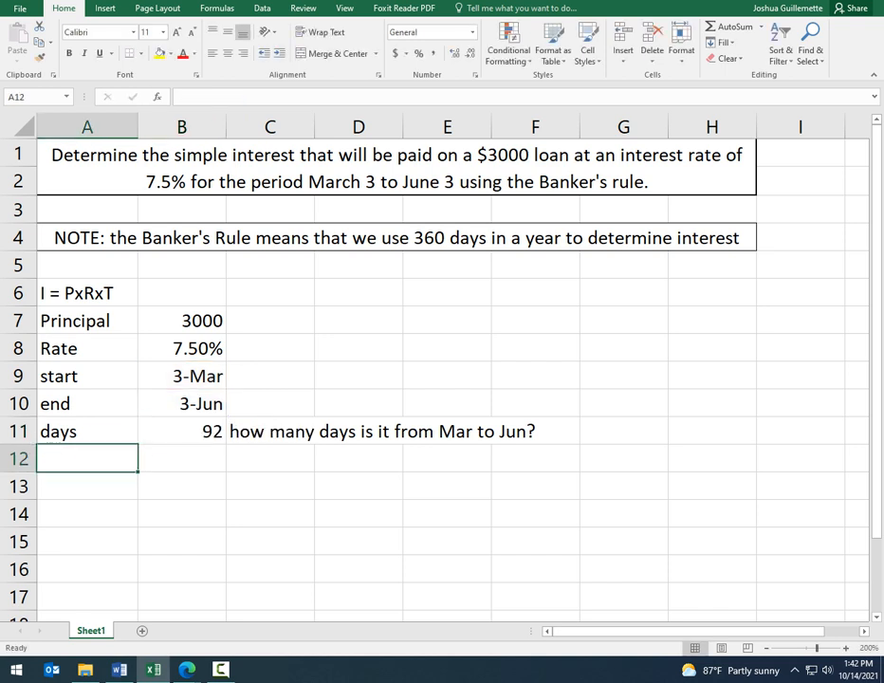
pyautogui.click(182, 431)
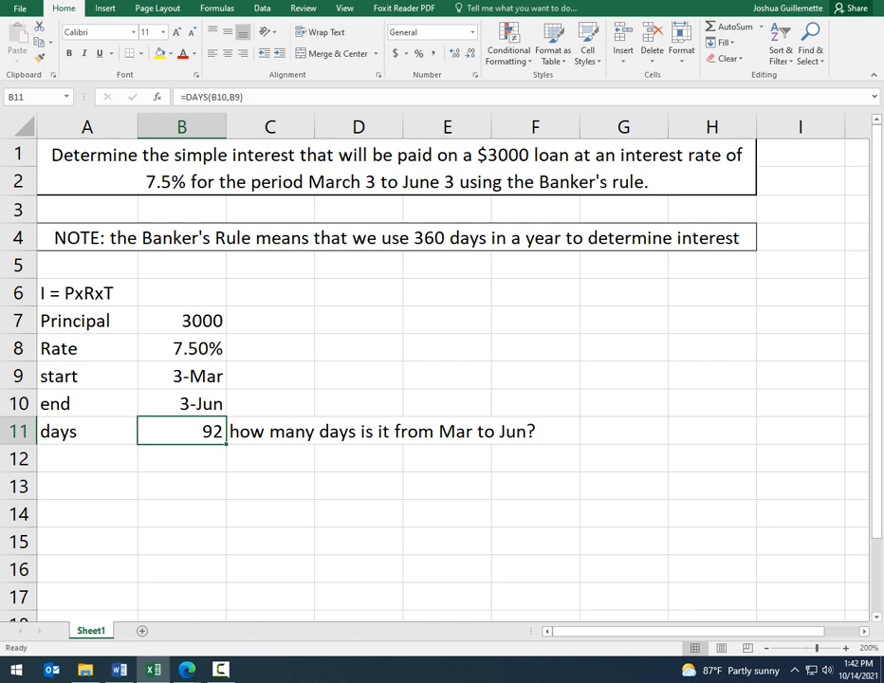
# Step: Enter the note "Note: no leap year." in cell C12
pyautogui.click(271, 459)
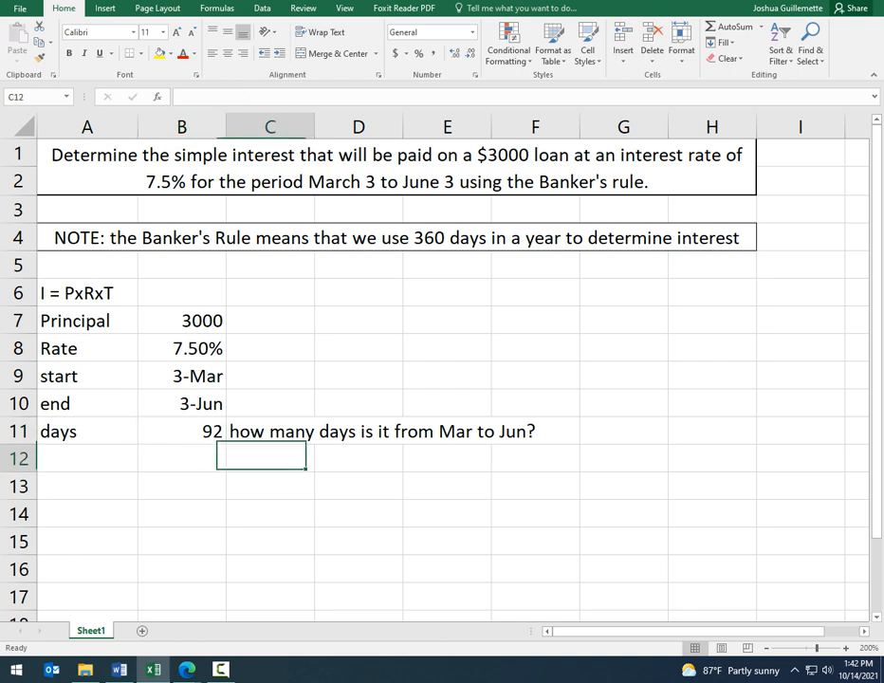
pyautogui.write('Note;')
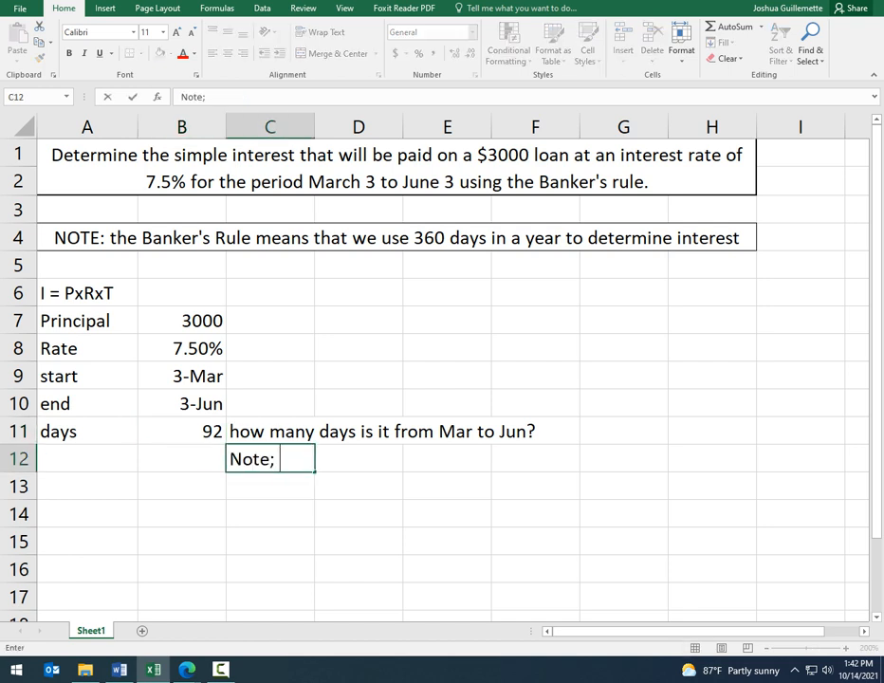
pyautogui.press('BackSpace')
pyautogui.write(': no leap year.')
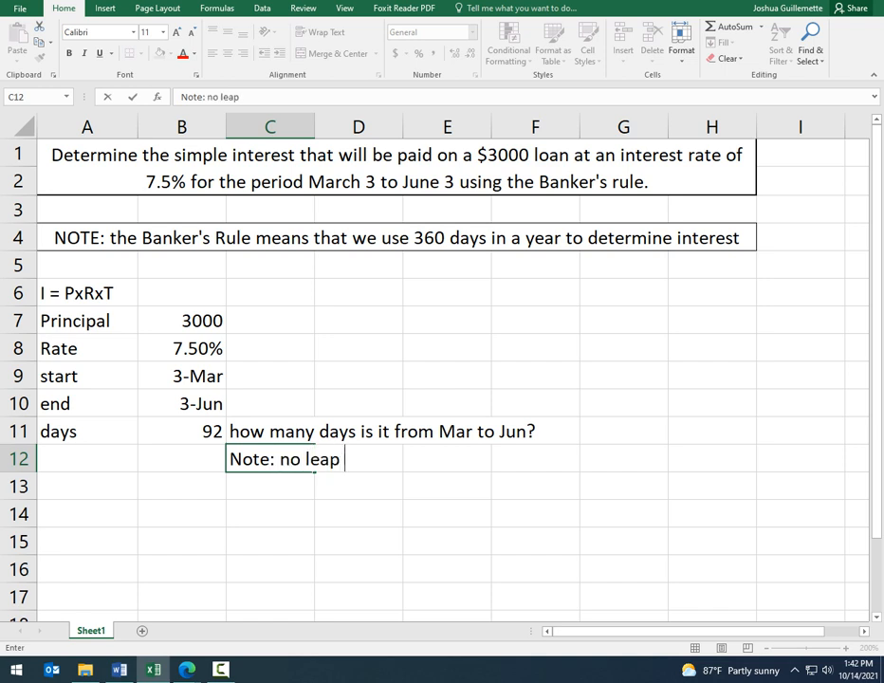
pyautogui.press('Return')
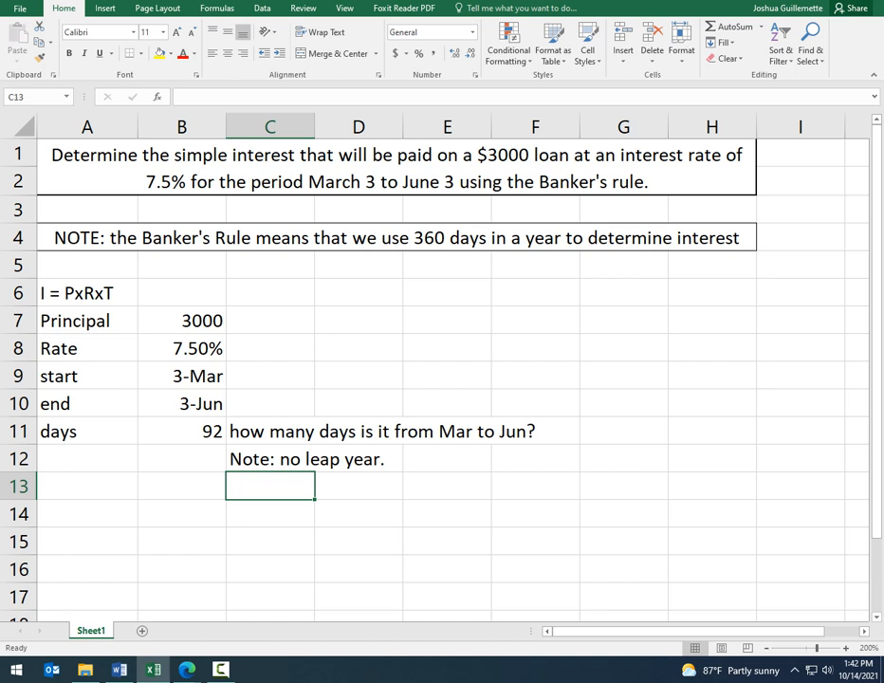
pyautogui.click(182, 431)
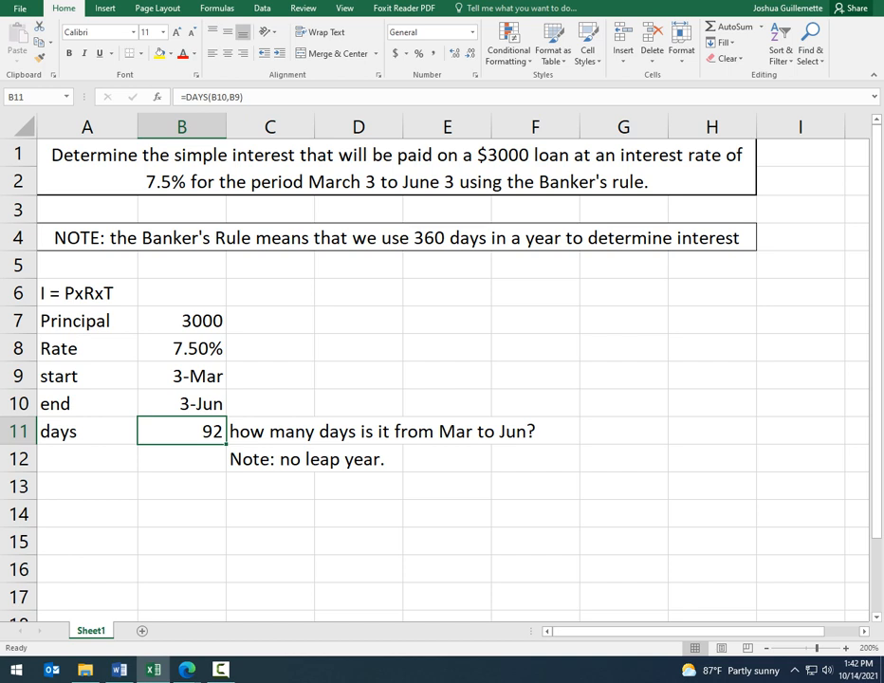
pyautogui.moveTo(182, 377); pyautogui.dragTo(182, 404)
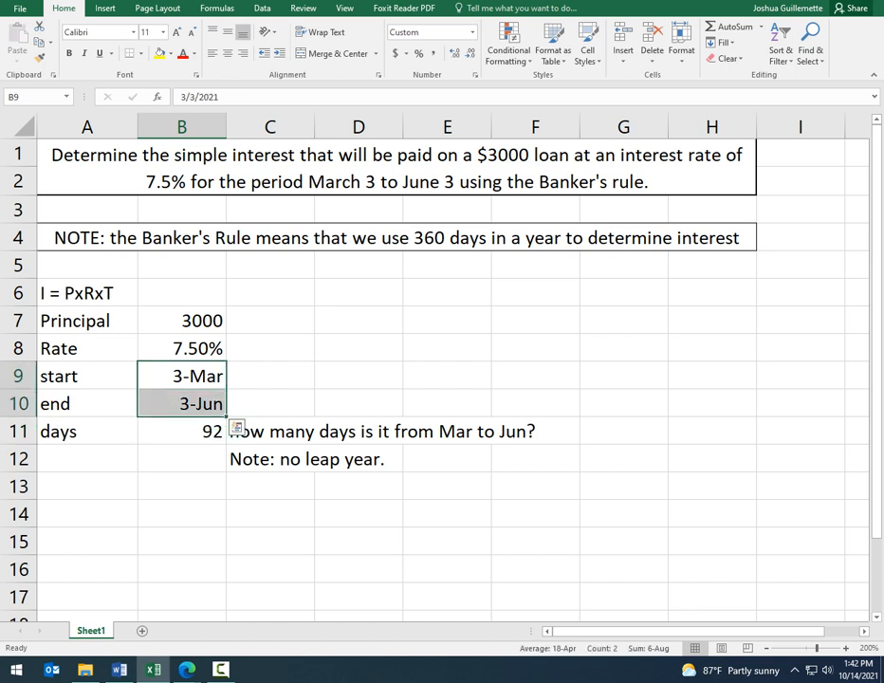
pyautogui.moveTo(270, 459); pyautogui.dragTo(356, 459)
# Step: Label cell A12 "Time" and calculate the time fraction in B12 with the formula =B11/360
pyautogui.click(88, 459)
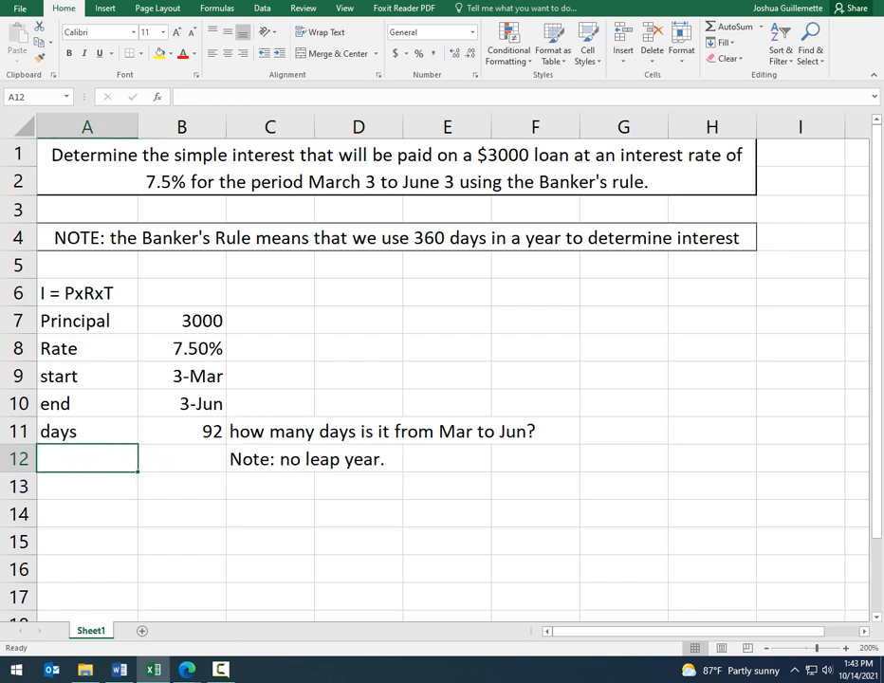
pyautogui.write('Time')
pyautogui.press('Tab')
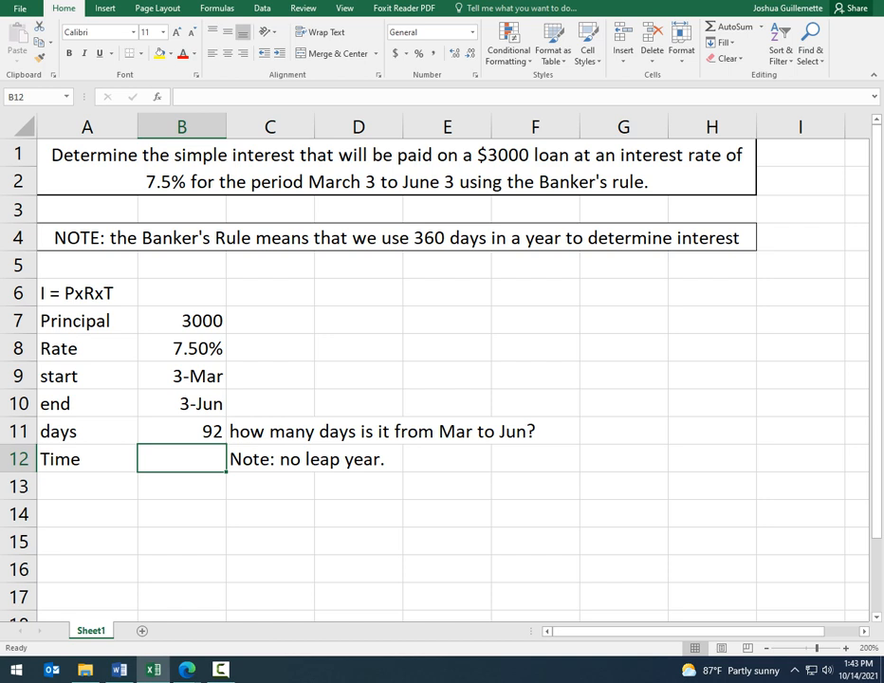
pyautogui.write('=')
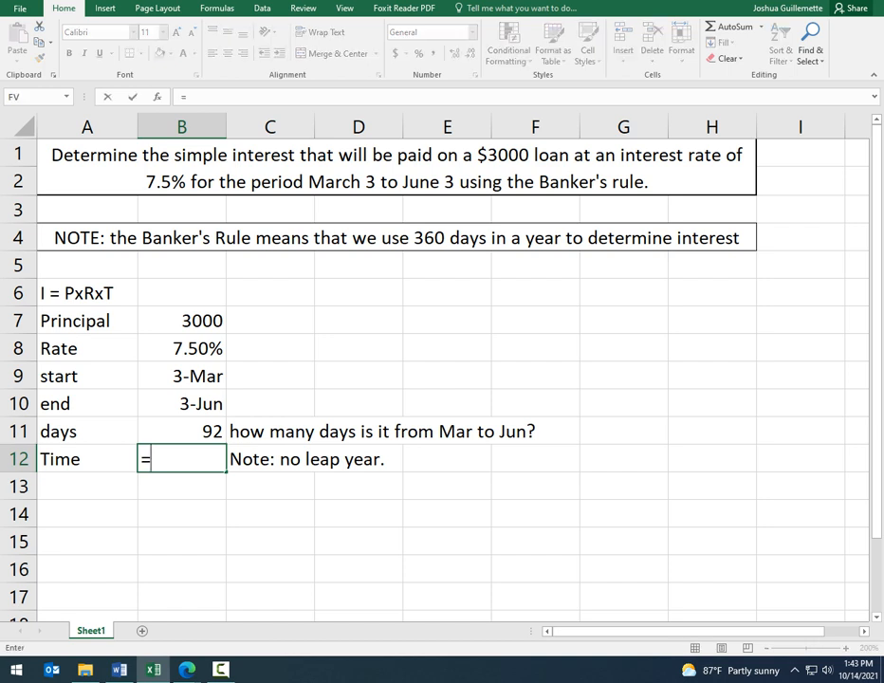
pyautogui.press('Up')
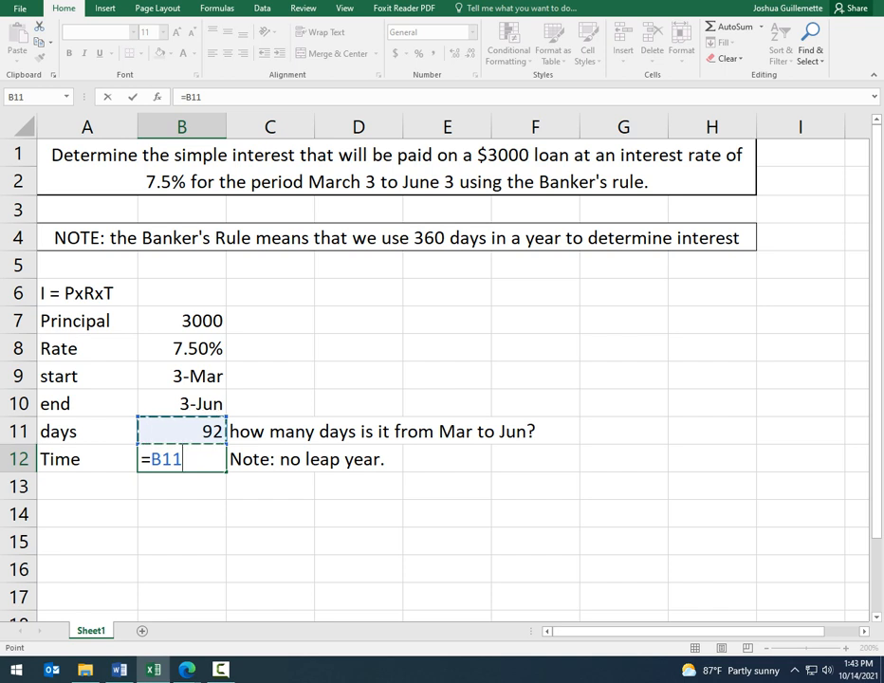
pyautogui.write('/360')
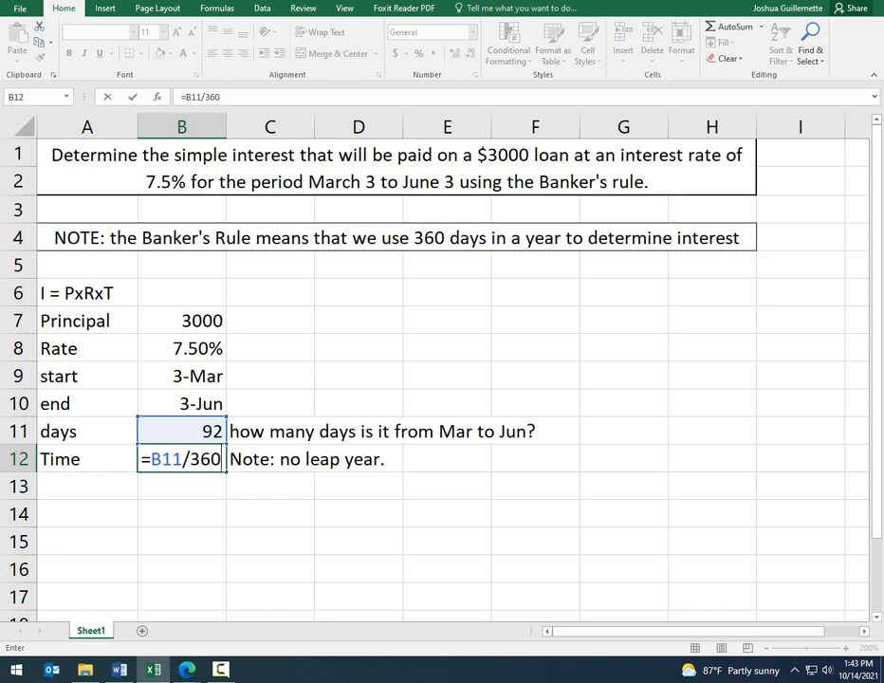
pyautogui.press('Return')
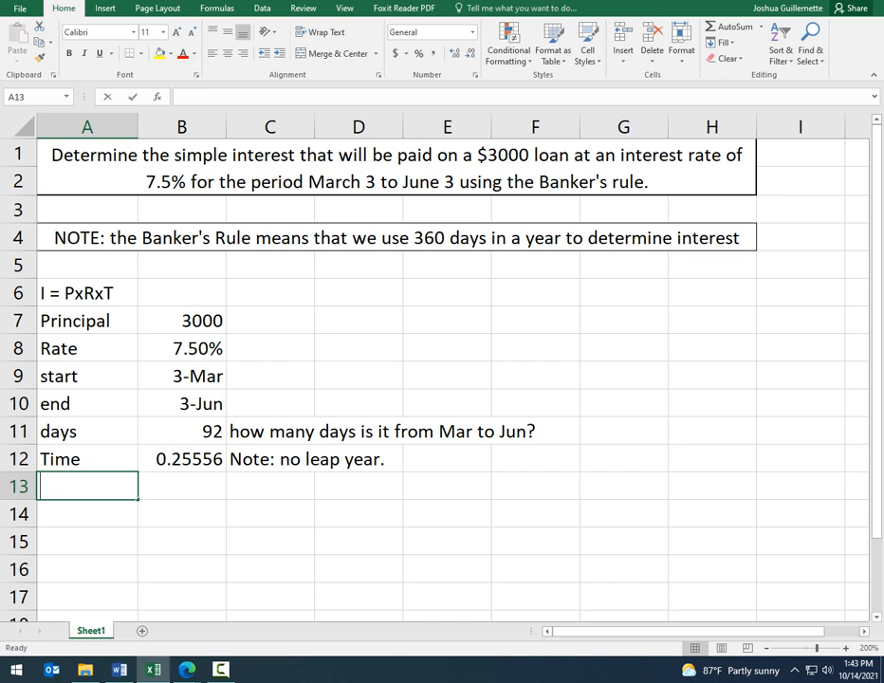
# Step: Label cell A13 "Interest" and calculate principal times rate times time in B13 with =B7*B8*B12
pyautogui.write('Interest')
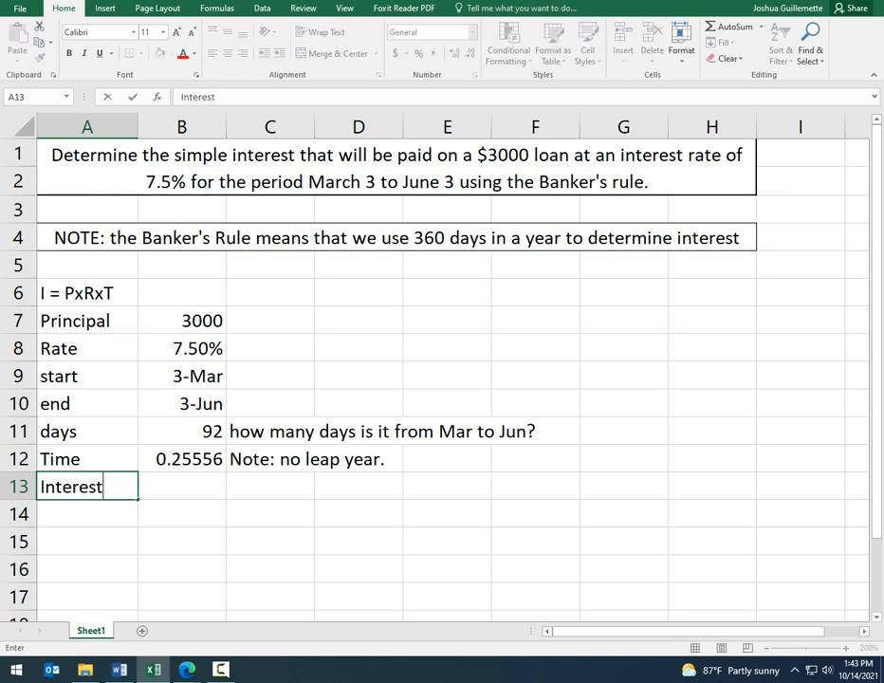
pyautogui.press('Tab')
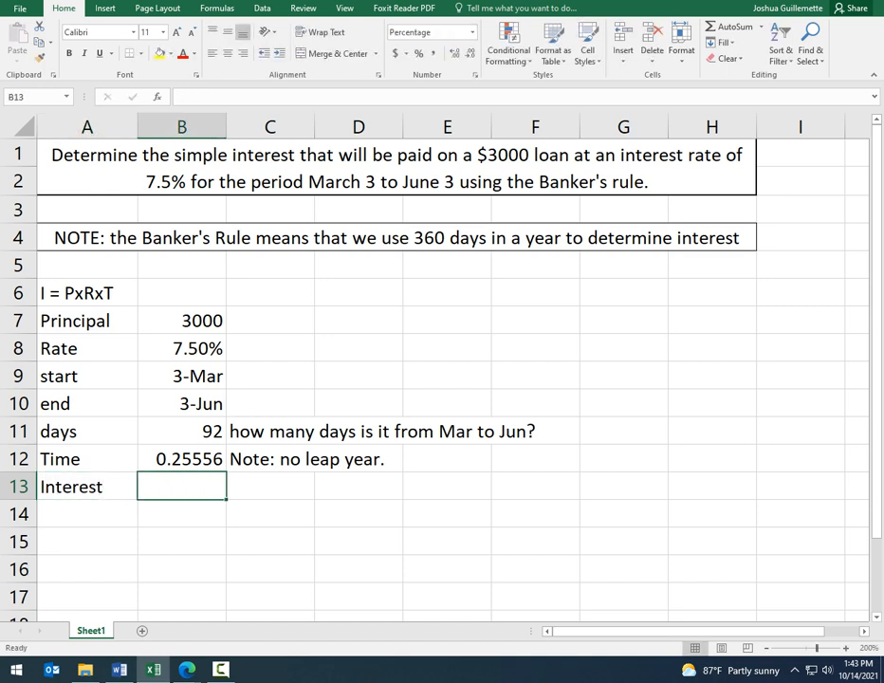
pyautogui.write('=')
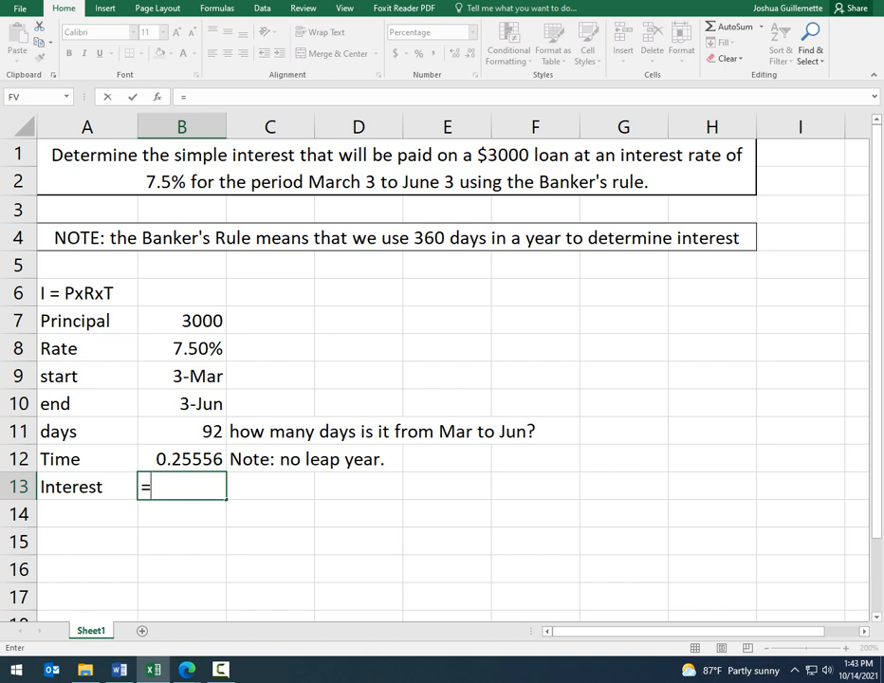
pyautogui.click(182, 321)
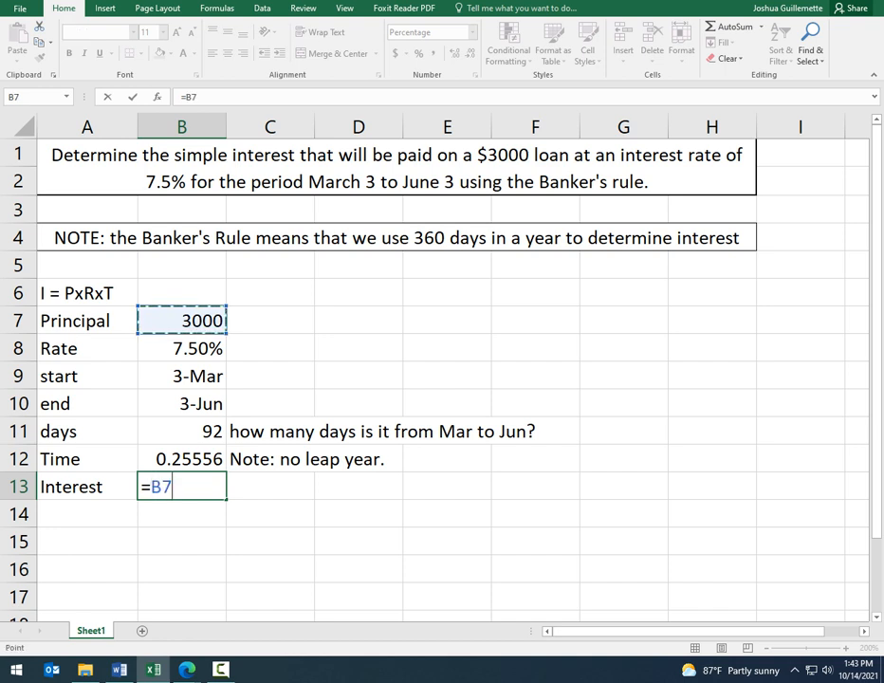
pyautogui.write('*')
pyautogui.click(143, 353)
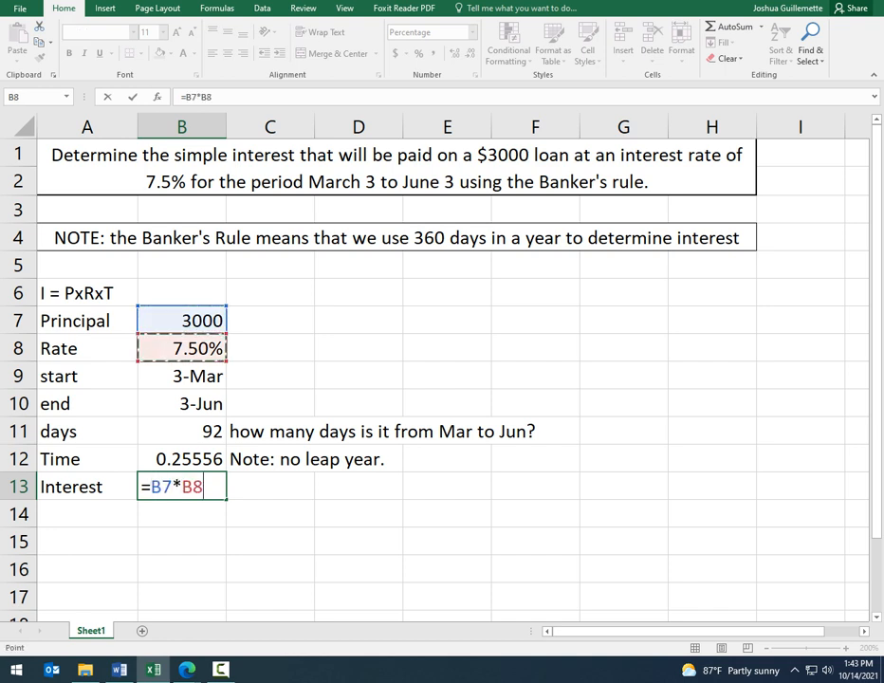
pyautogui.write('*')
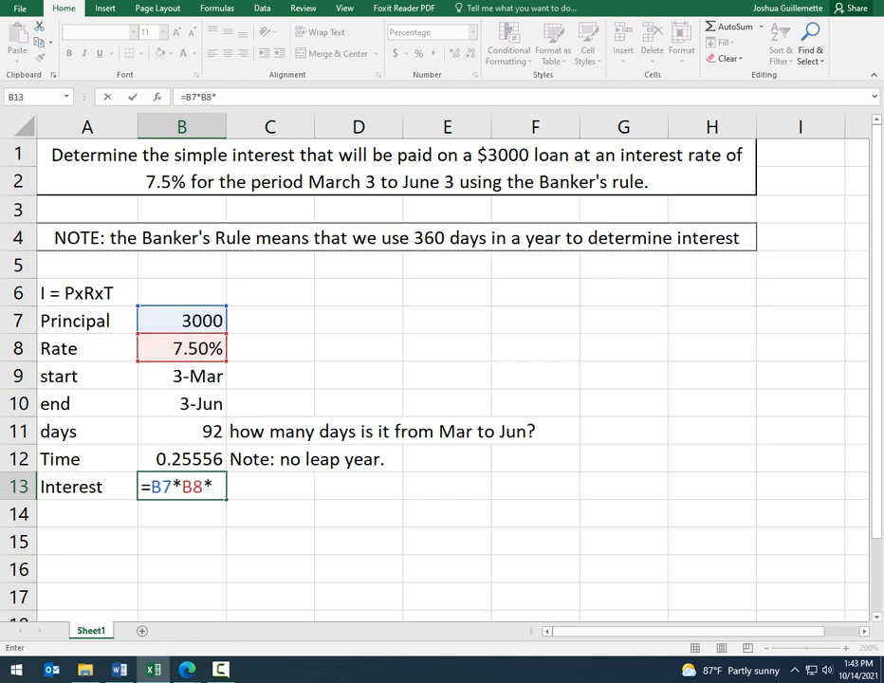
pyautogui.click(182, 459)
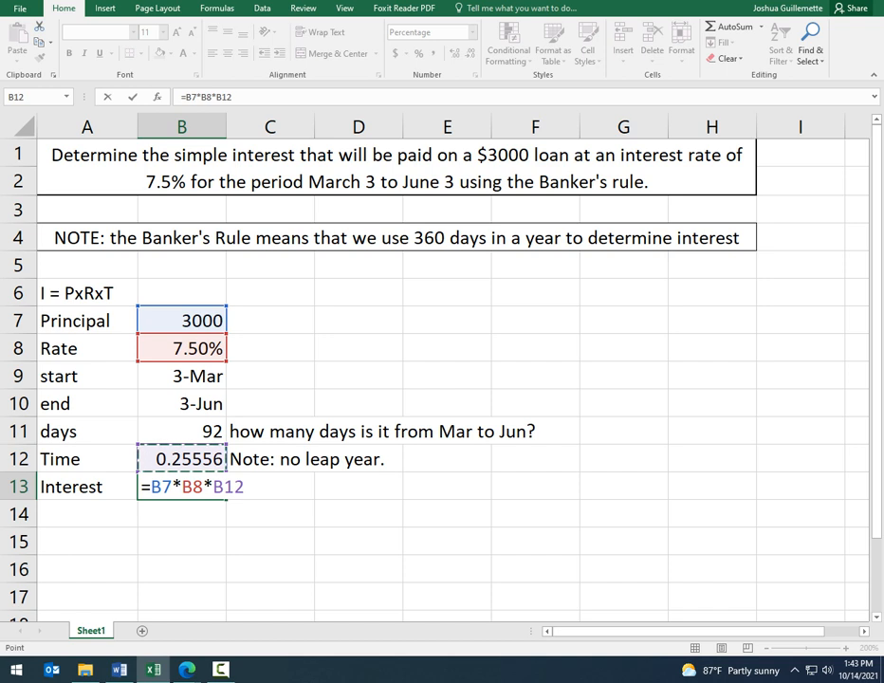
pyautogui.press('Return')
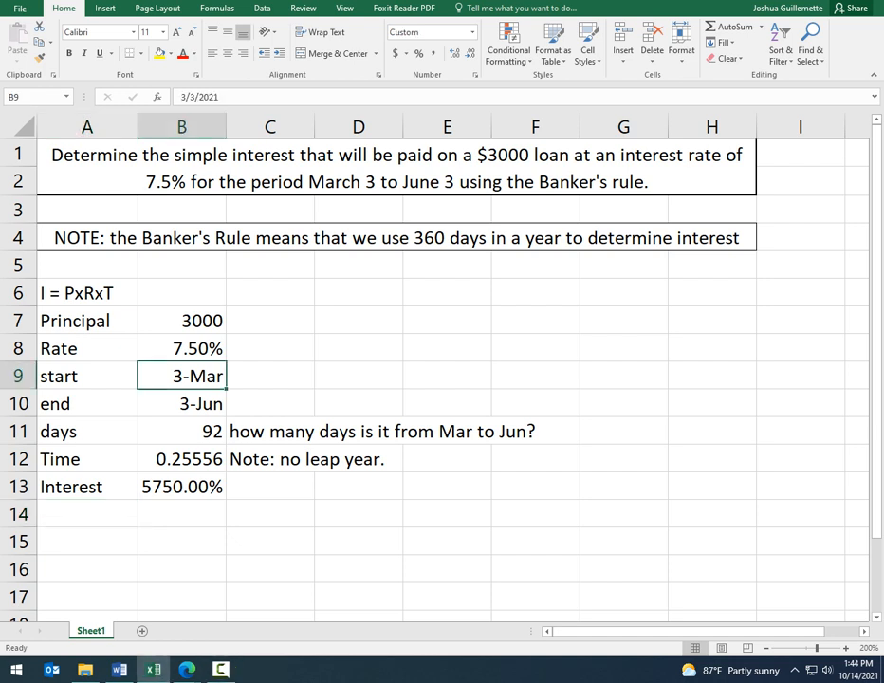
# Step: Format the interest result in B13 as a Number with two decimal places
pyautogui.click(199, 486)
pyautogui.rightClick(199, 486)
pyautogui.click(245, 429)
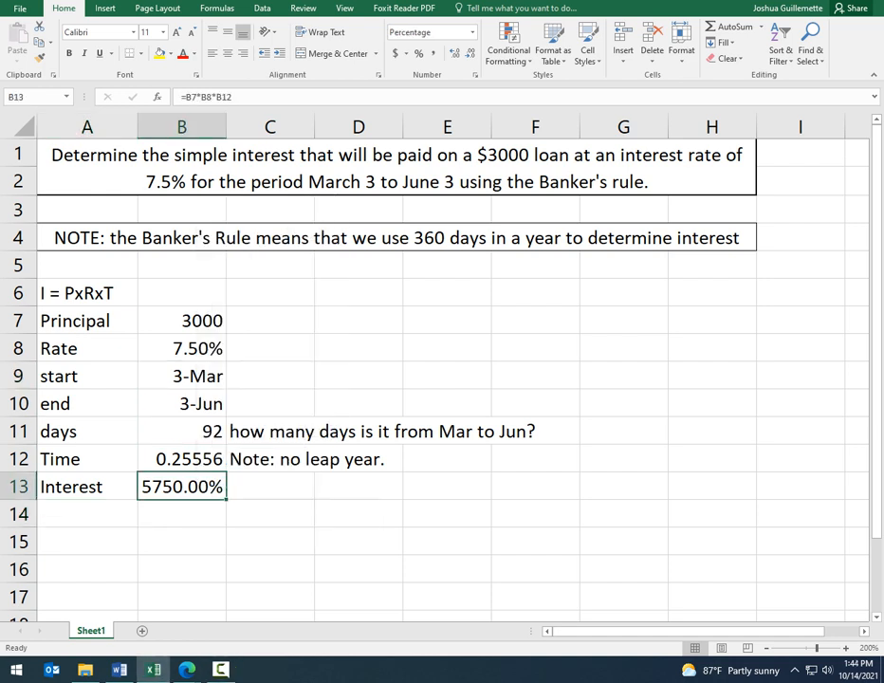
pyautogui.click(90, 325)
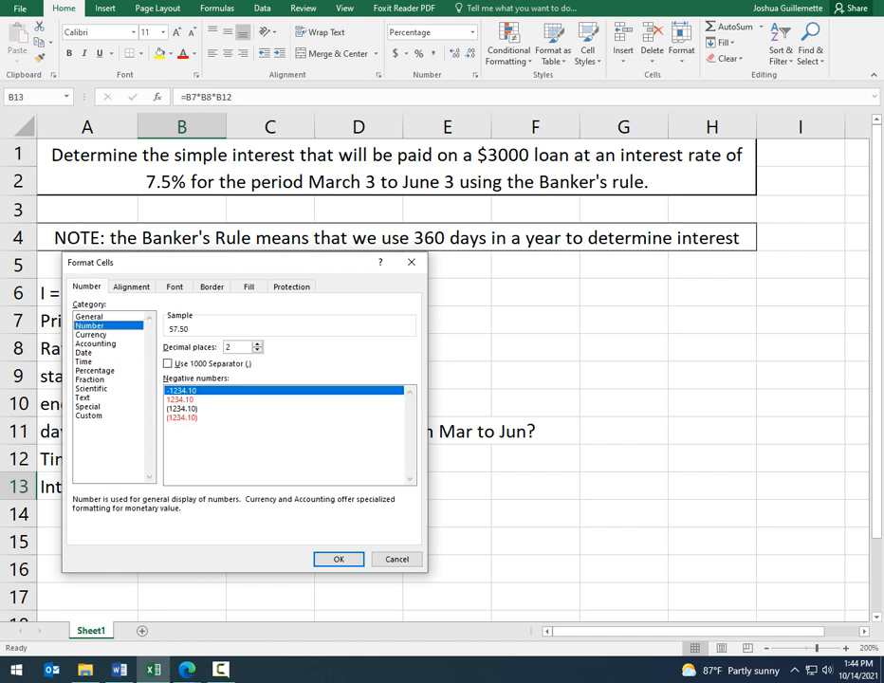
pyautogui.click(338, 558)
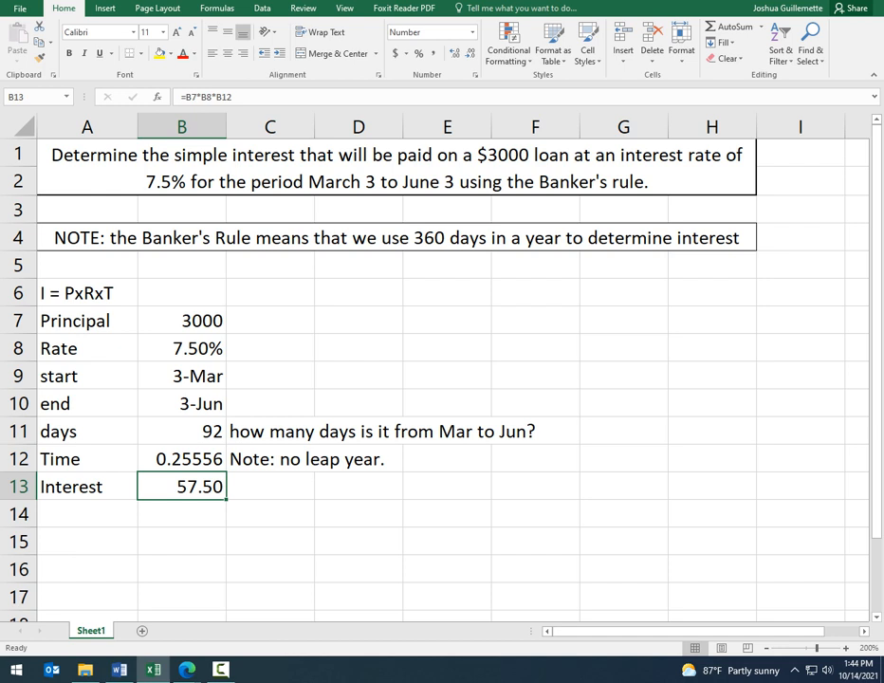
pyautogui.moveTo(182, 377); pyautogui.dragTo(182, 404)
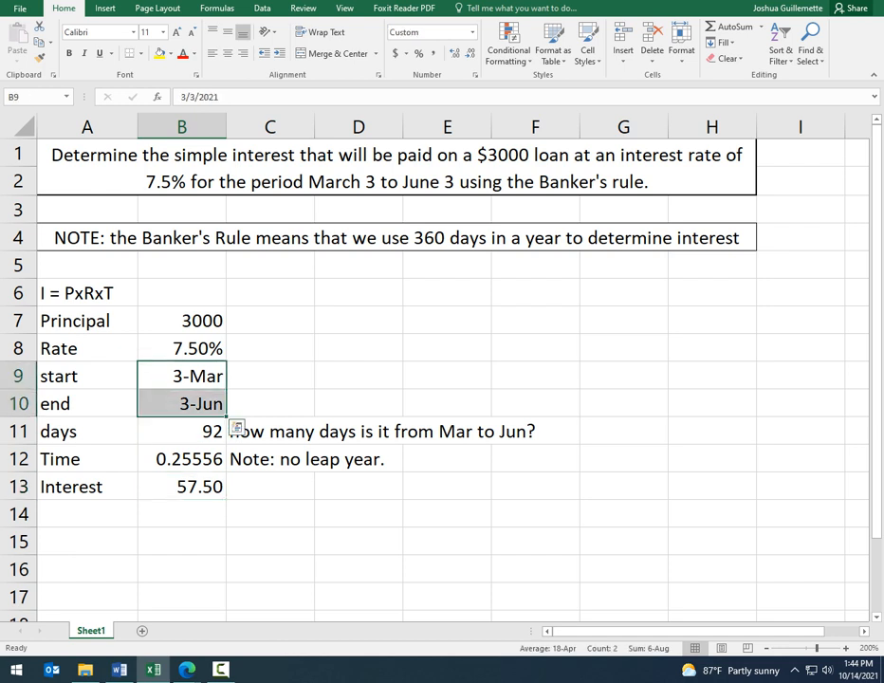
# Step: Review the number format settings of the interest result in cell B13
pyautogui.click(189, 487)
pyautogui.rightClick(193, 487)
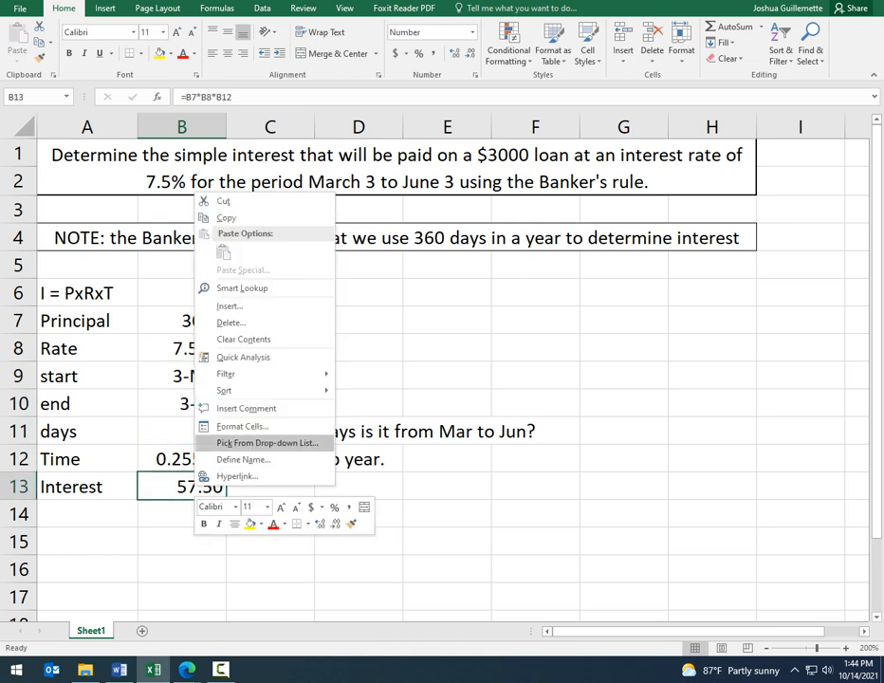
pyautogui.click(242, 425)
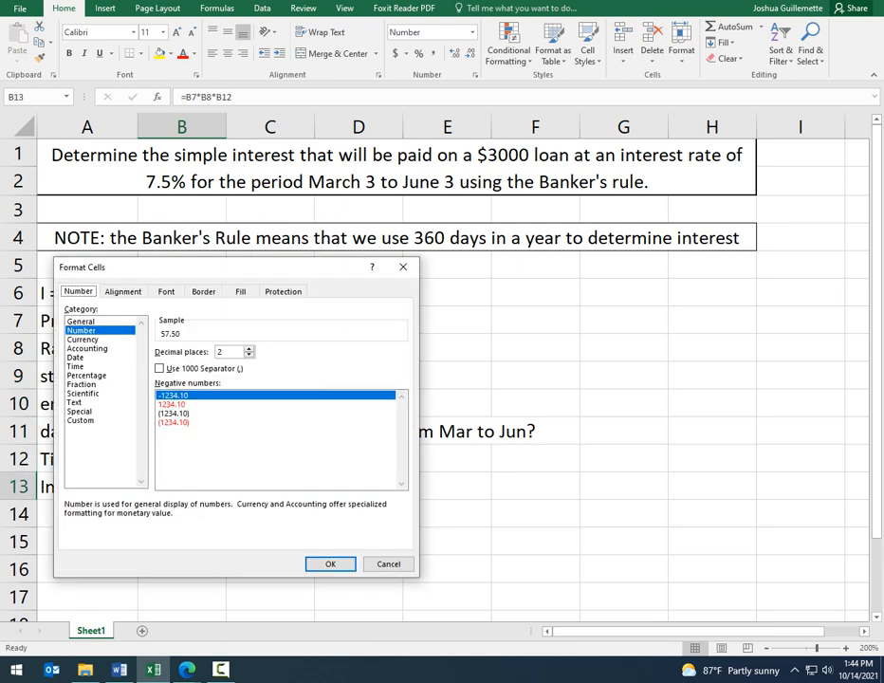
pyautogui.press('Return')
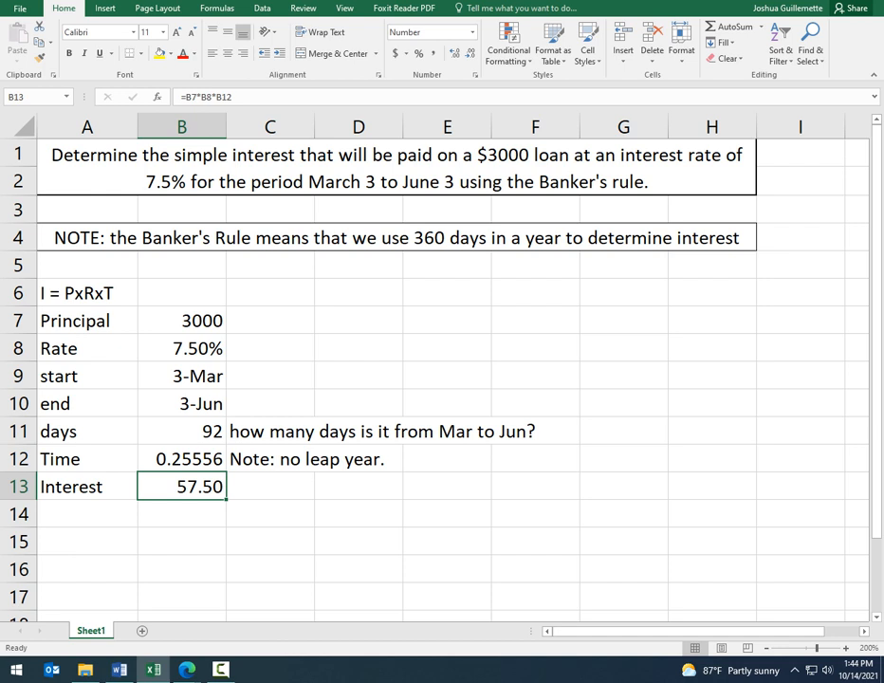
# Step: Label cell A14 "Total" in the row below the interest
pyautogui.click(87, 514)
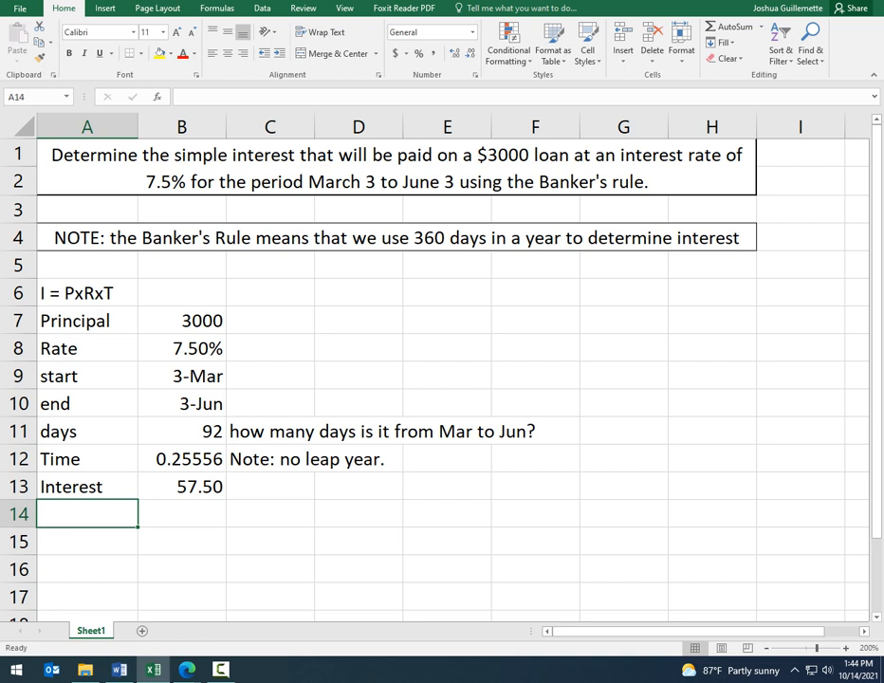
pyautogui.write('total')
pyautogui.press('BackSpace')
pyautogui.press('BackSpace')
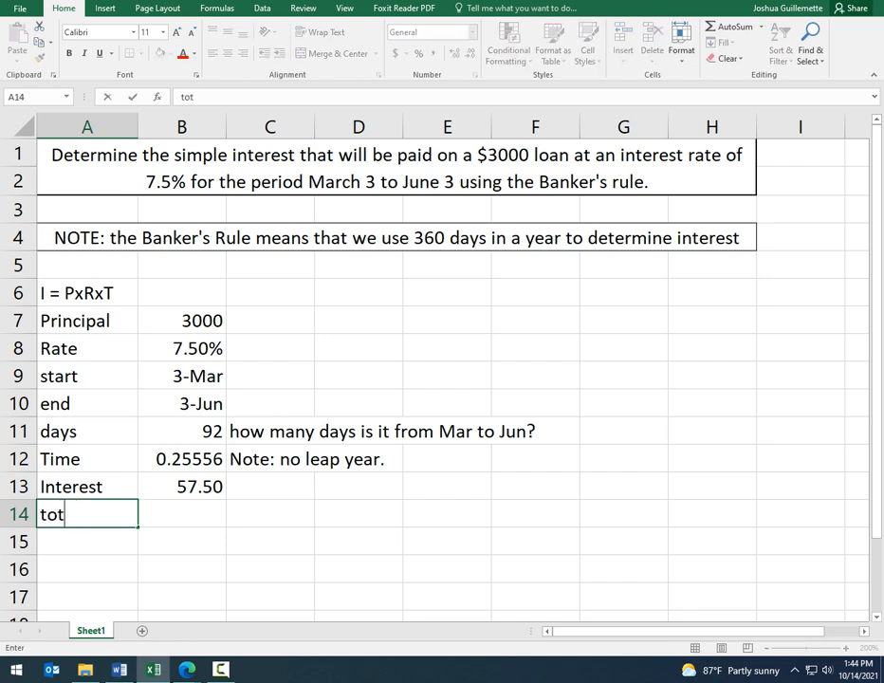
pyautogui.press('BackSpace')
pyautogui.press('BackSpace')
pyautogui.press('BackSpace')
pyautogui.write('Total')
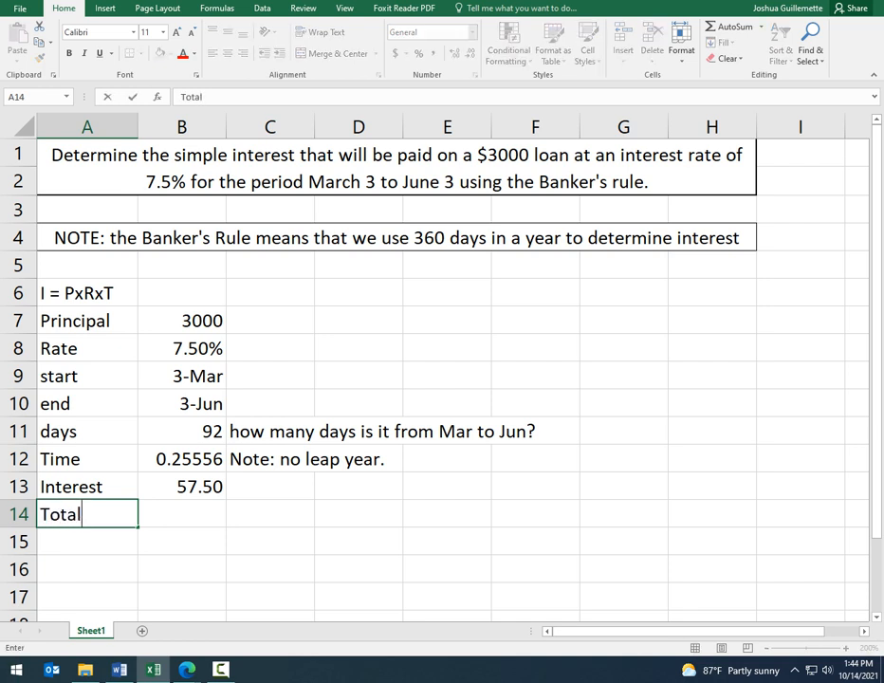
pyautogui.press('Tab')
# Step: Calculate the total of principal plus interest in cell B14 with the formula =B7+B13
pyautogui.write('=')
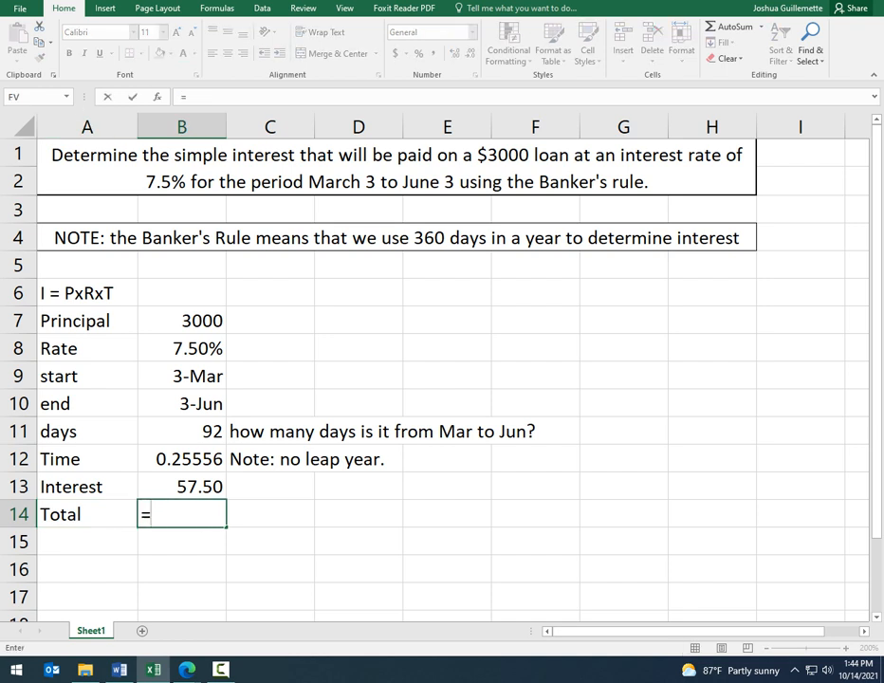
pyautogui.click(182, 320)
pyautogui.write('+')
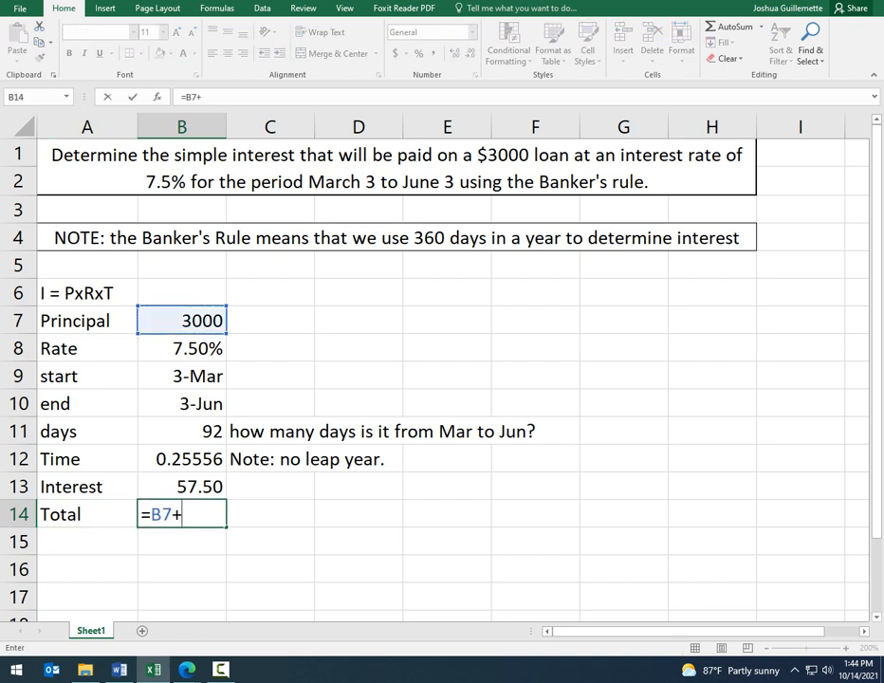
pyautogui.click(182, 486)
pyautogui.press('Return')
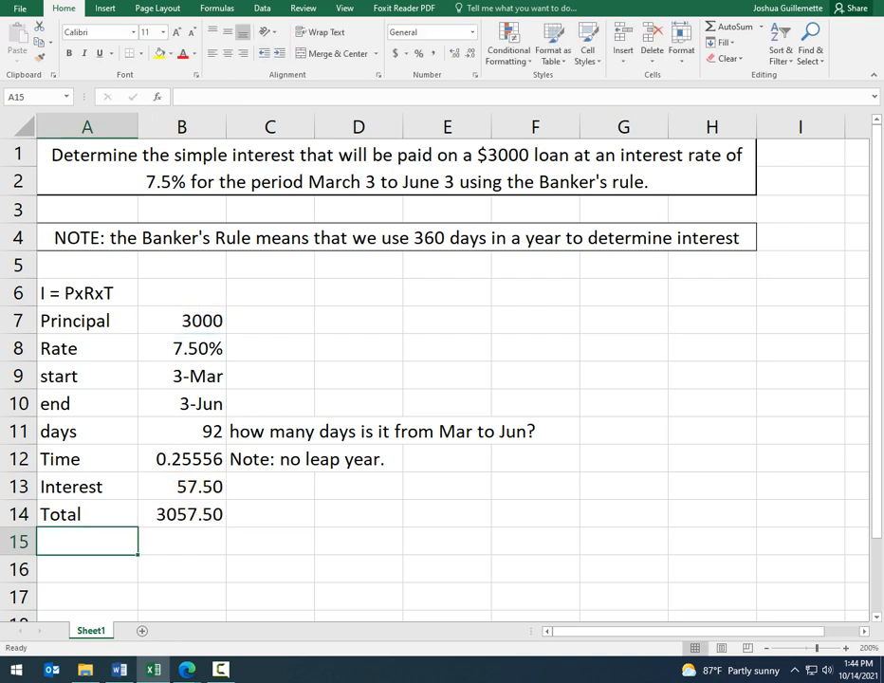
# Step: Enter a smiley ":)" in cell B15 below the total
pyautogui.click(182, 541)
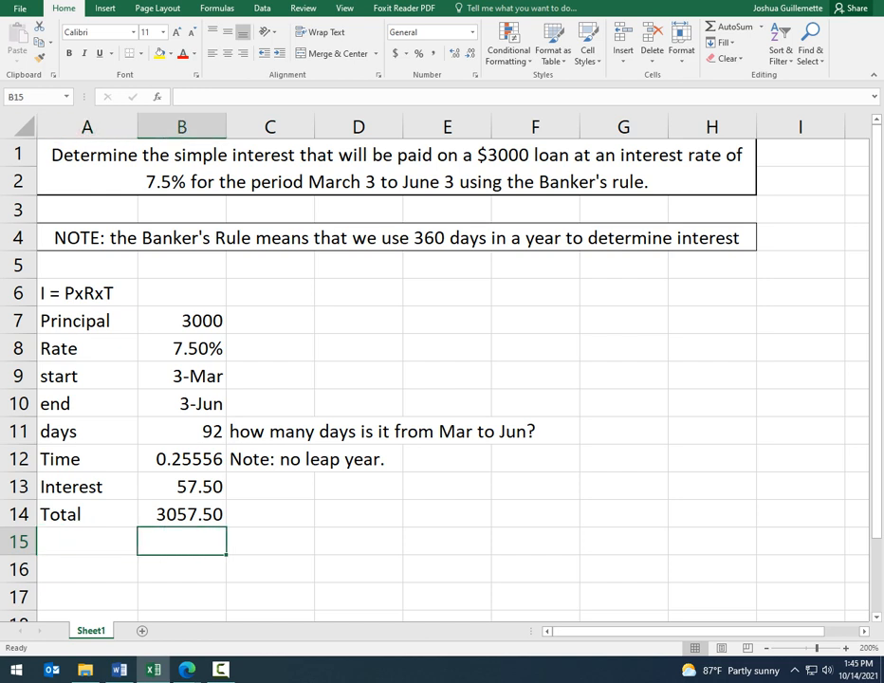
pyautogui.write(':)')
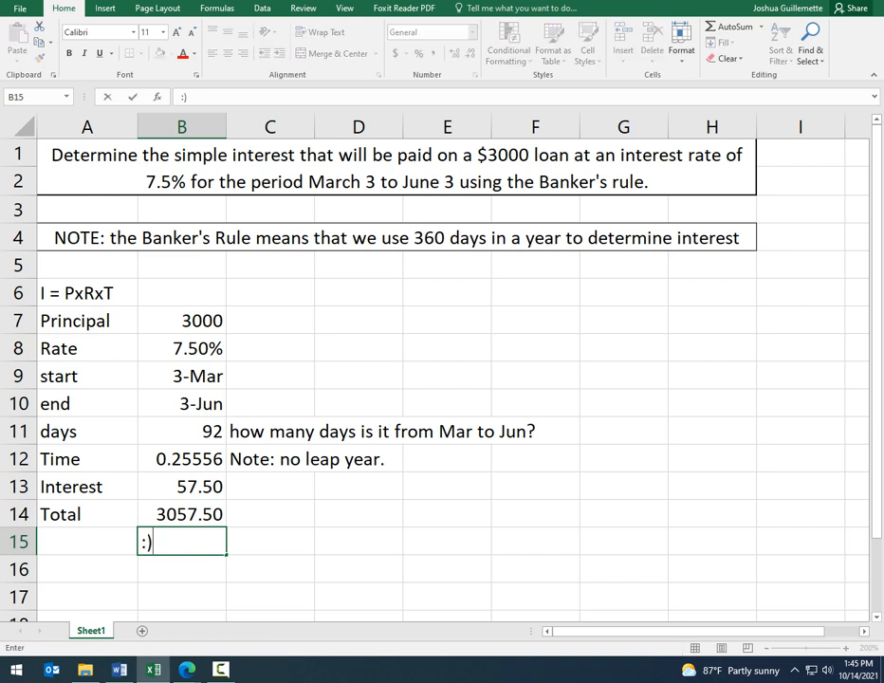
pyautogui.press('Return')
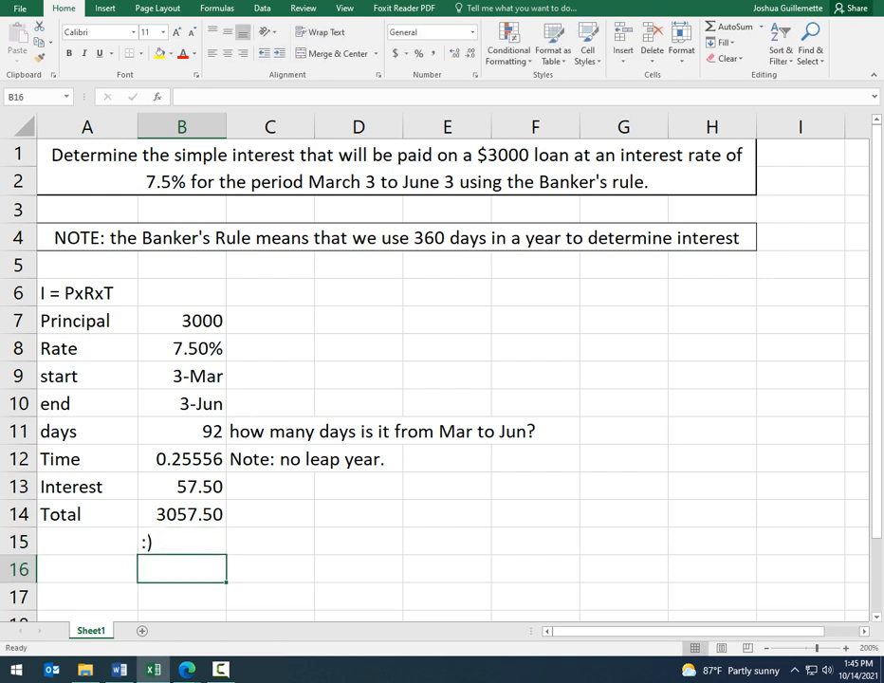